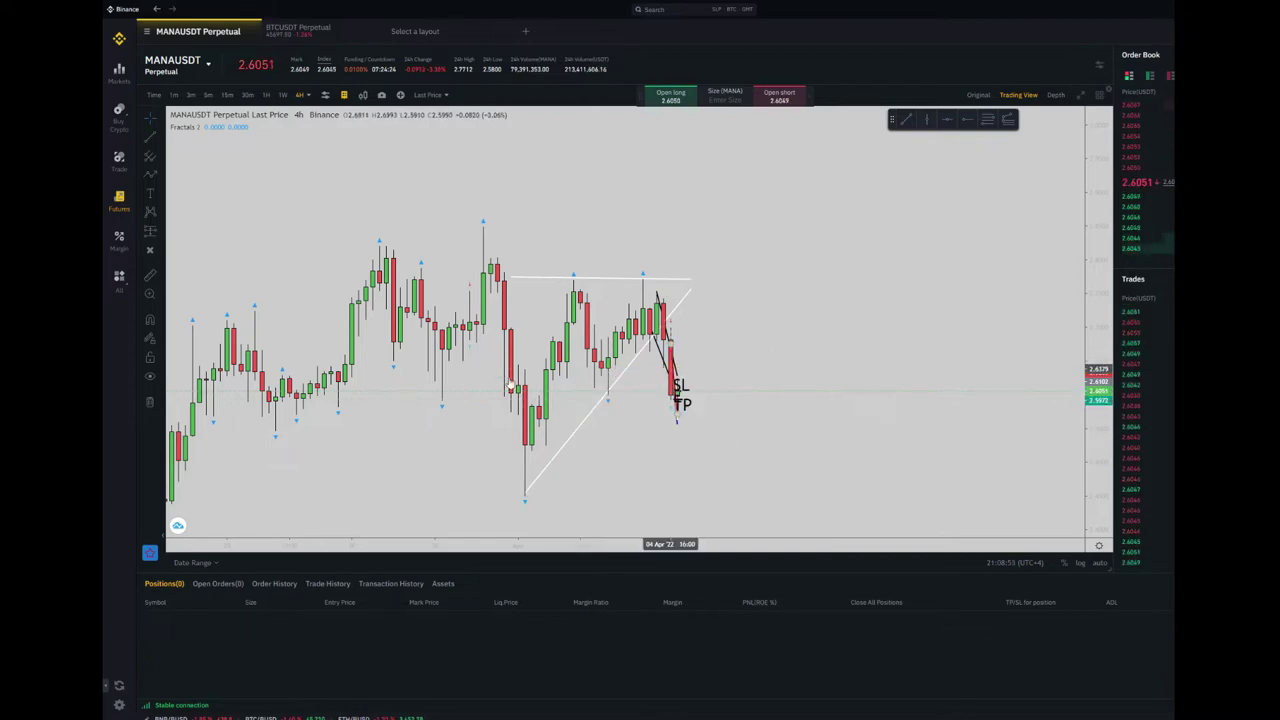
# Look over the 4h MANAUSDT chart, then switch to the Excel trading plan and review the Pre-Trading Session checklist.
pyautogui.moveTo(550, 382)
pyautogui.mouseDown()
pyautogui.moveTo(600, 378)
pyautogui.moveTo(630, 348)
pyautogui.mouseUp()
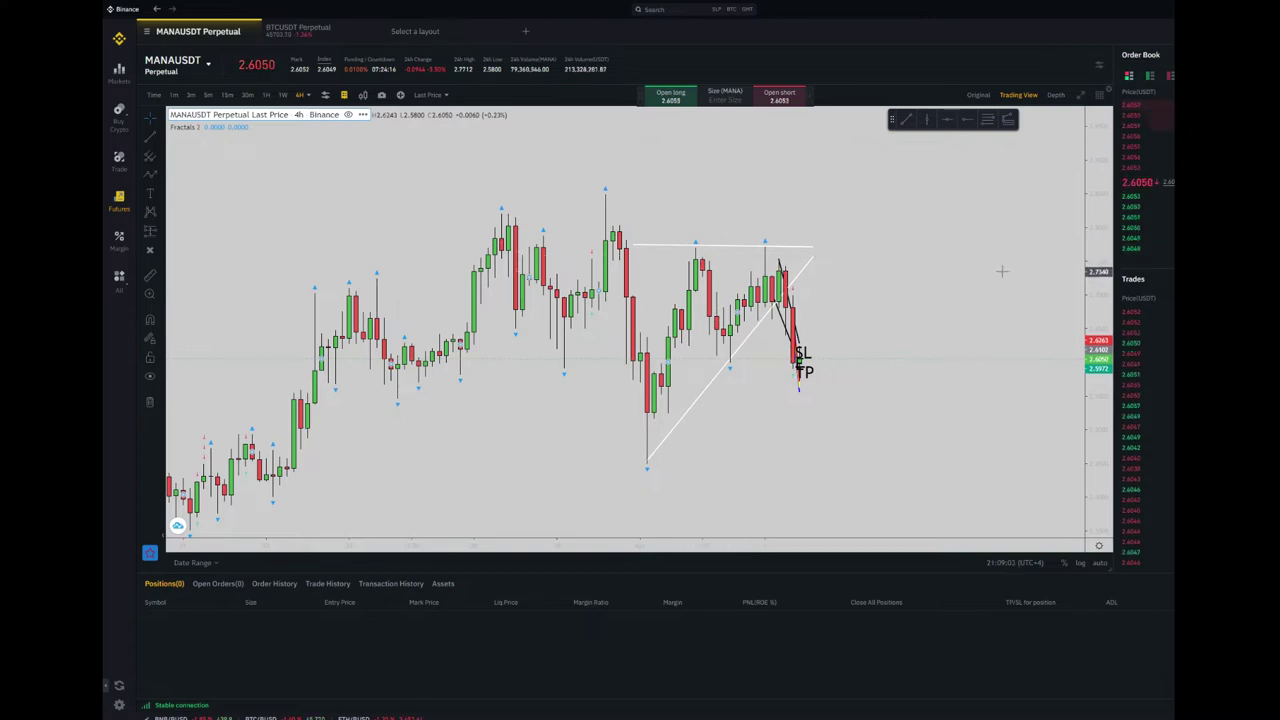
pyautogui.moveTo(1103, 219); pyautogui.dragTo(1098, 336)
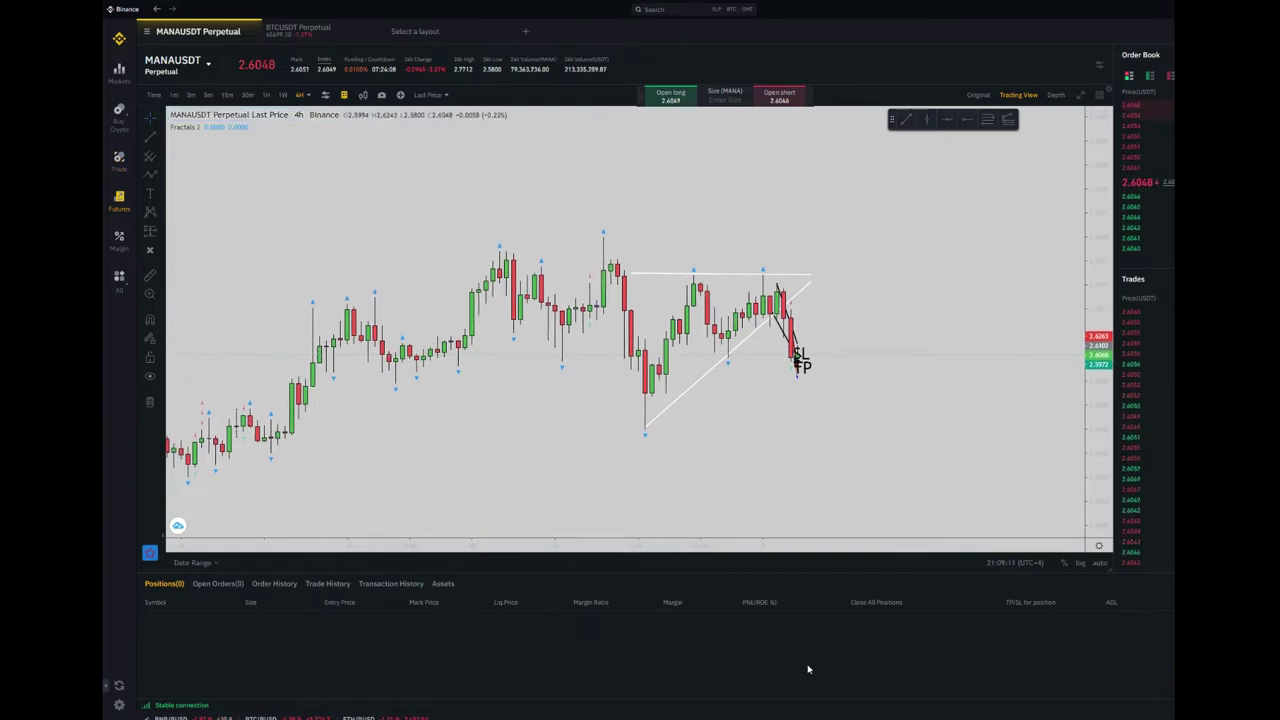
pyautogui.hotkey('alt', 'Tab')
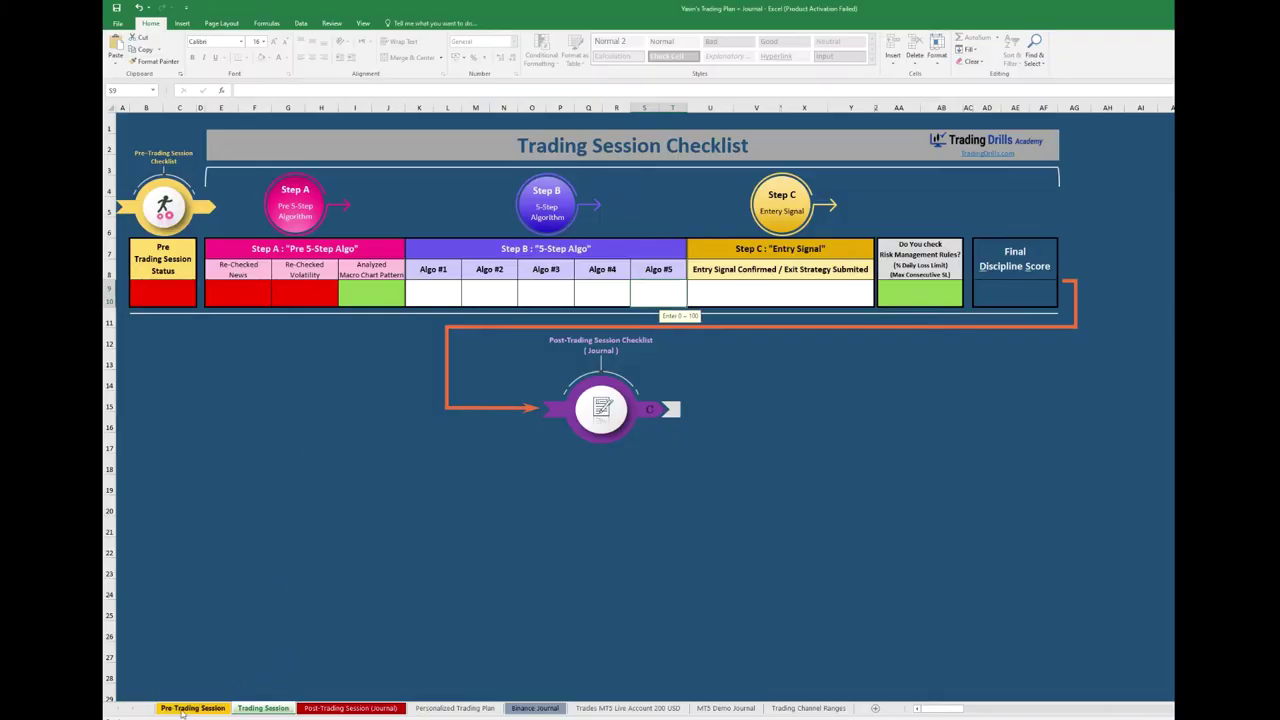
pyautogui.click(190, 708)
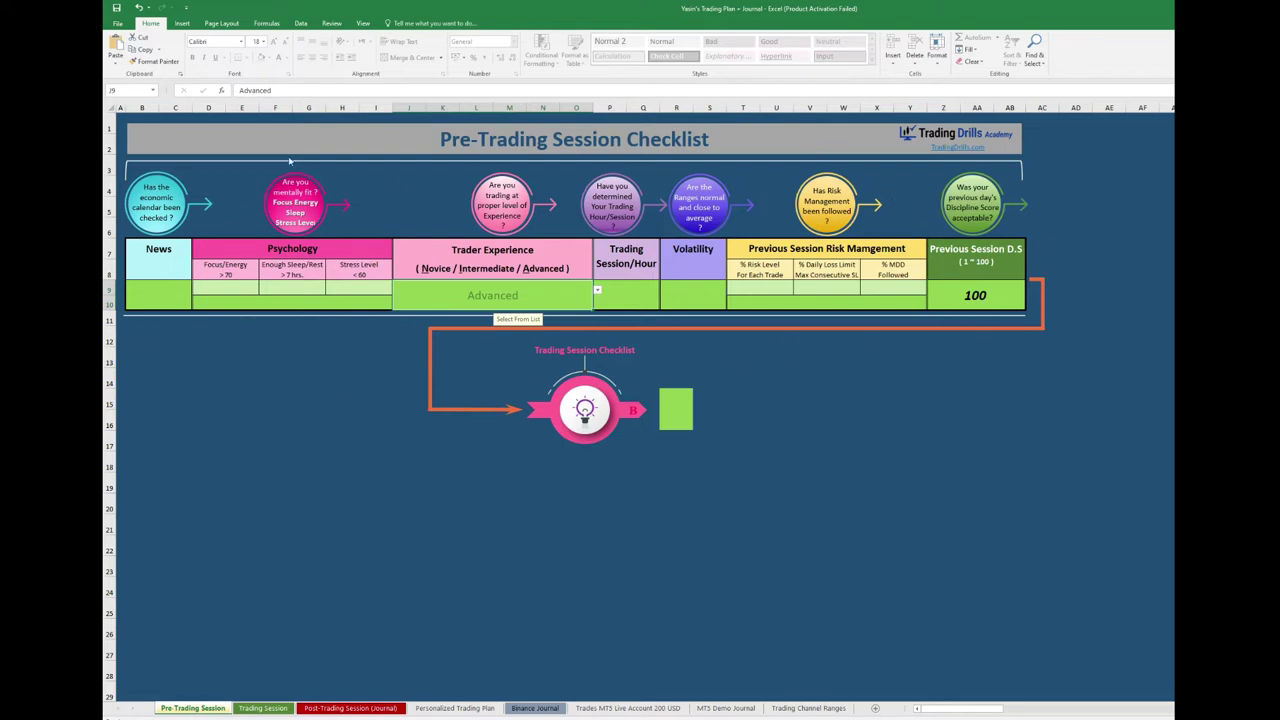
# On the Trading Session sheet, set the Pre Trading Session Status to YES.
pyautogui.click(262, 708)
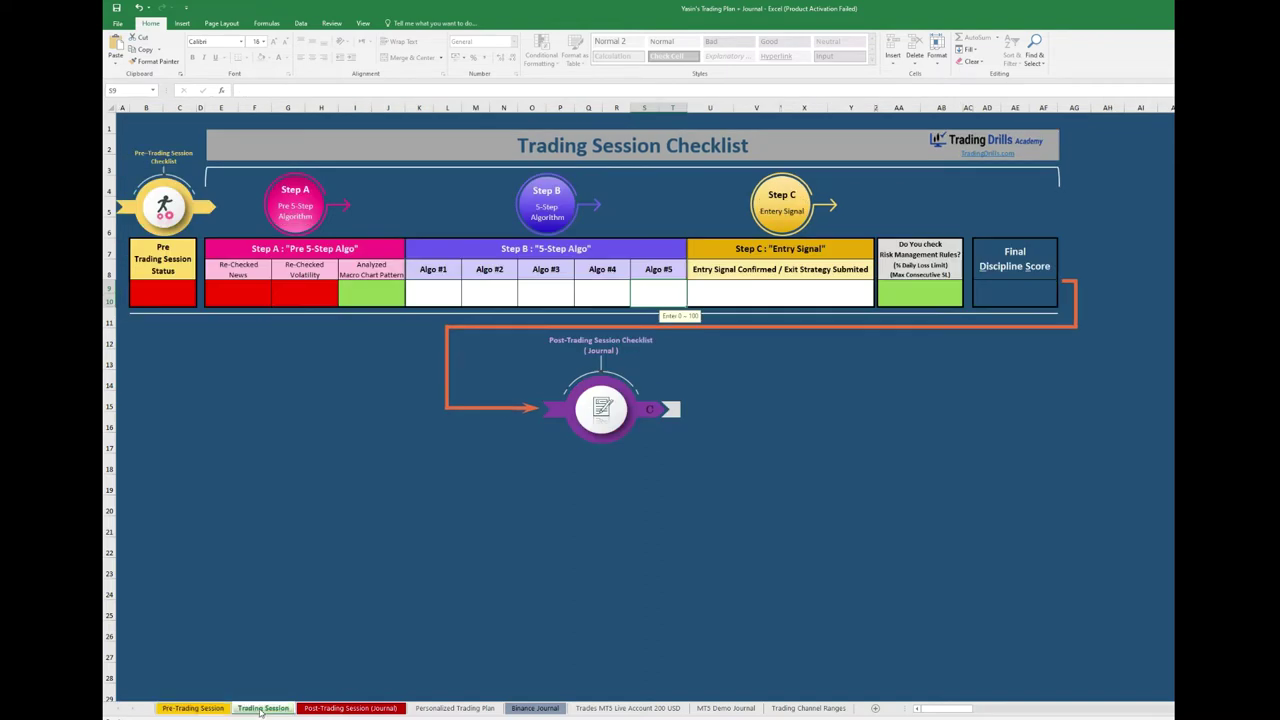
pyautogui.click(171, 293)
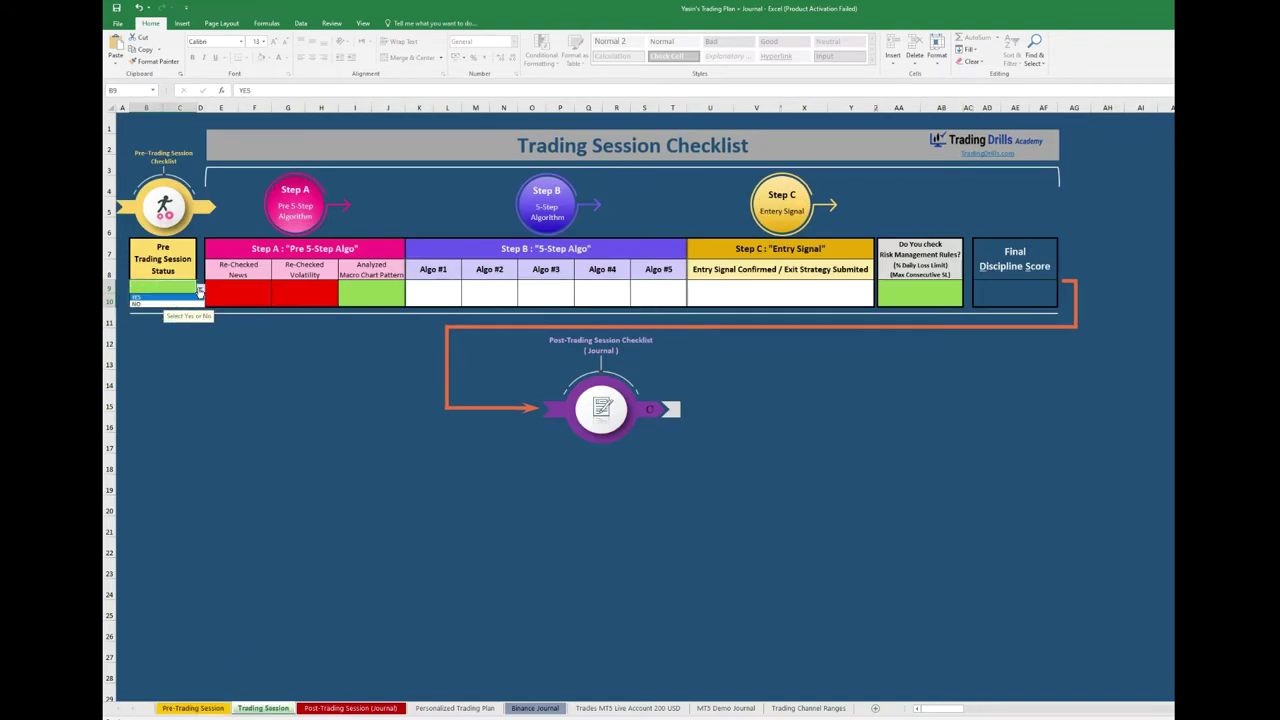
pyautogui.click(199, 291)
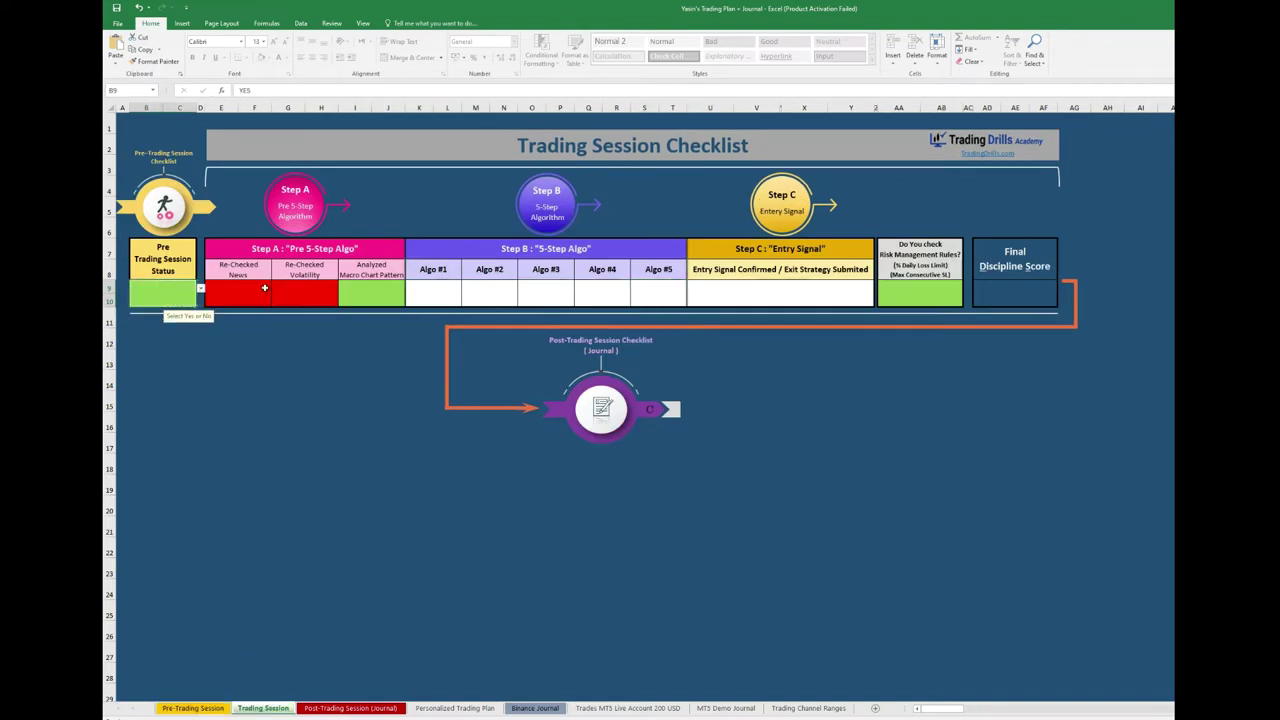
# In Step A of the checklist, set Re-Checked News and Re-Checked Volatility to YES.
pyautogui.click(258, 287)
pyautogui.click(275, 289)
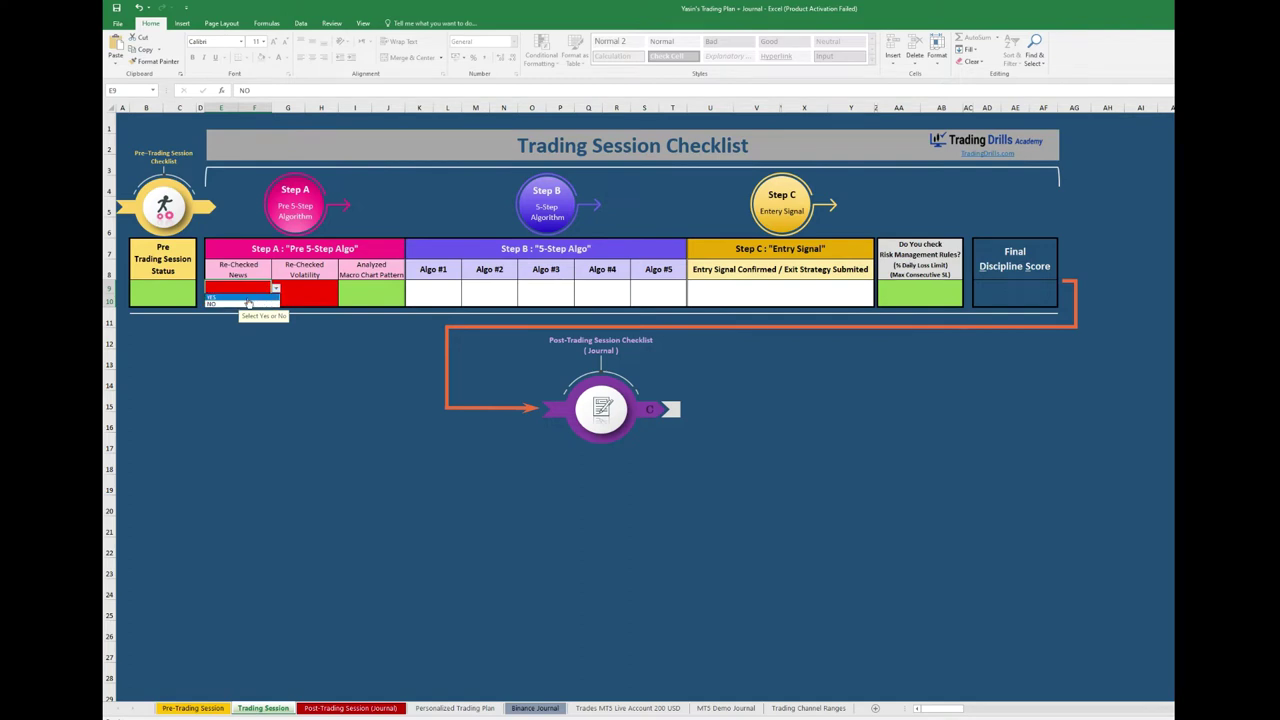
pyautogui.click(247, 297)
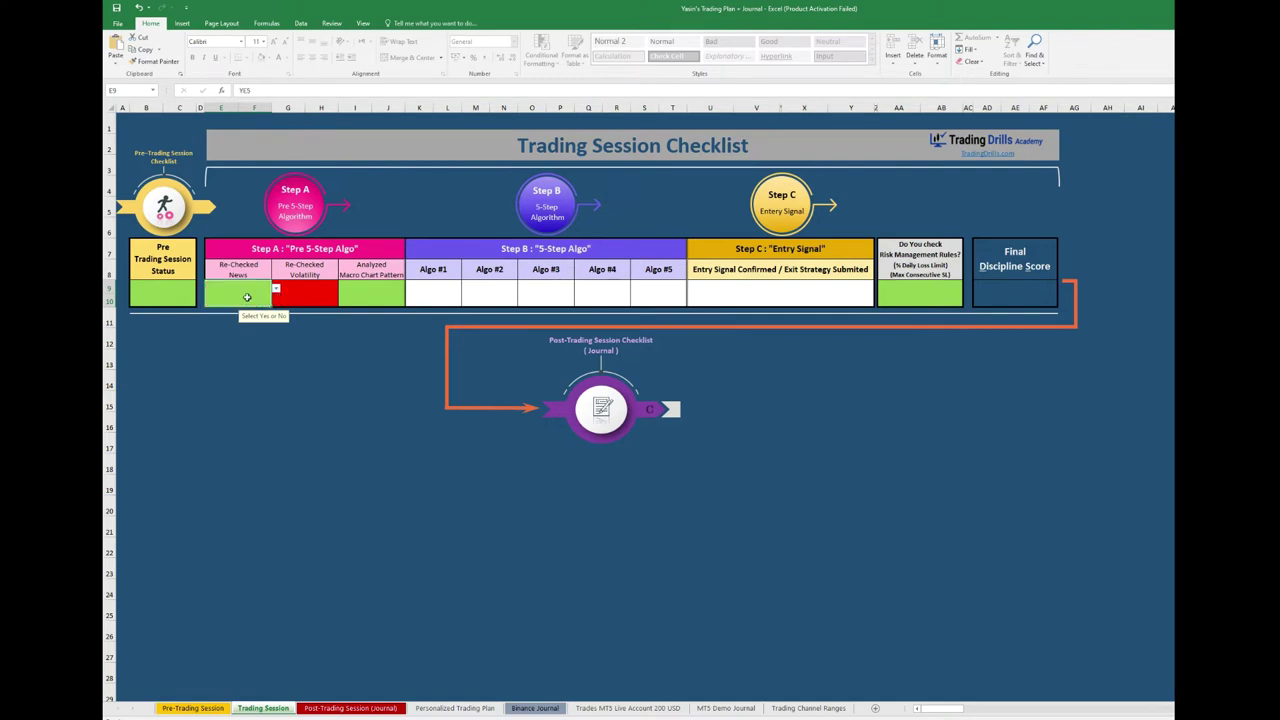
pyautogui.click(297, 291)
pyautogui.click(342, 289)
pyautogui.click(303, 298)
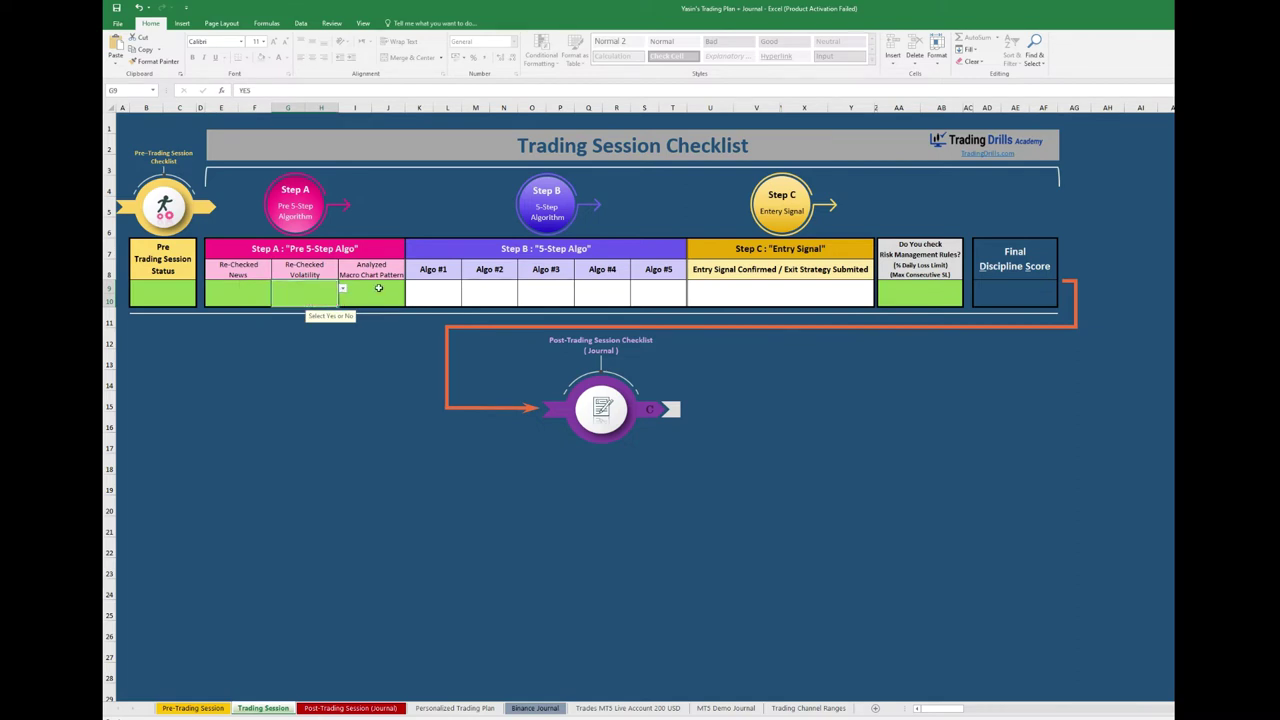
pyautogui.click(380, 291)
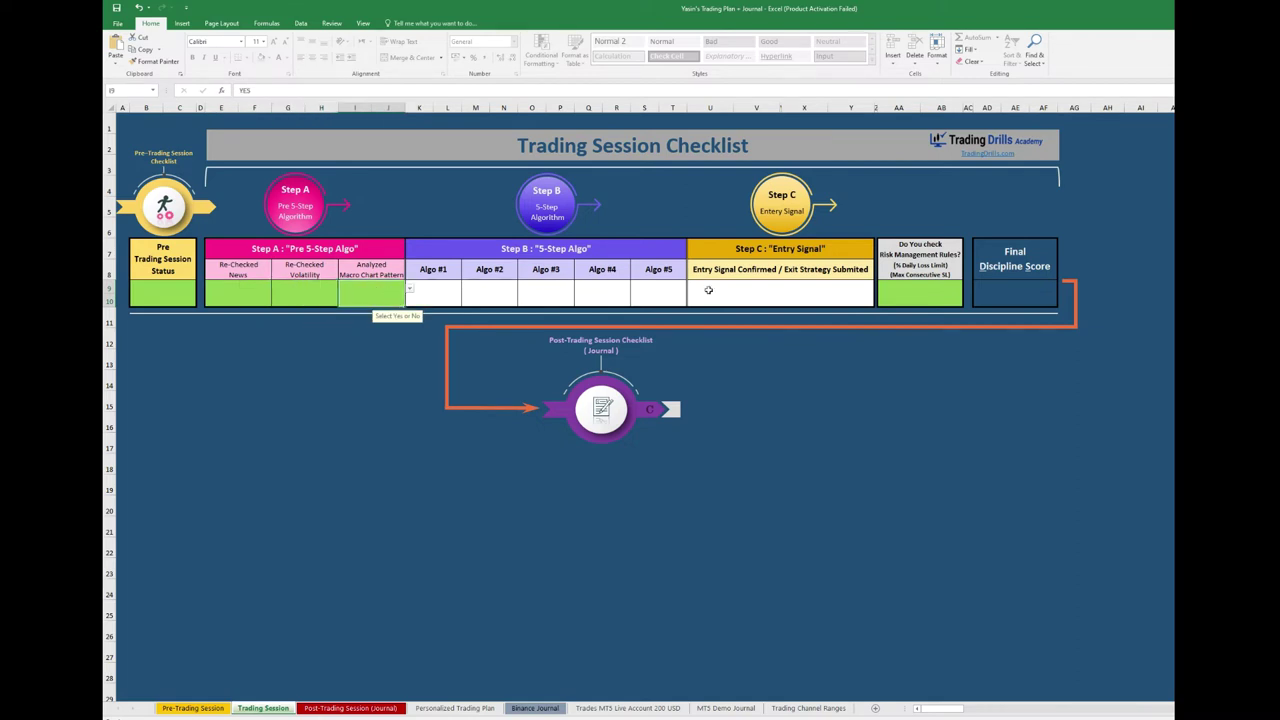
# Switch back to the Binance MANAUSDT chart and examine the 4h candles around the white triangle.
pyautogui.moveTo(822, 286); pyautogui.dragTo(390, 306)
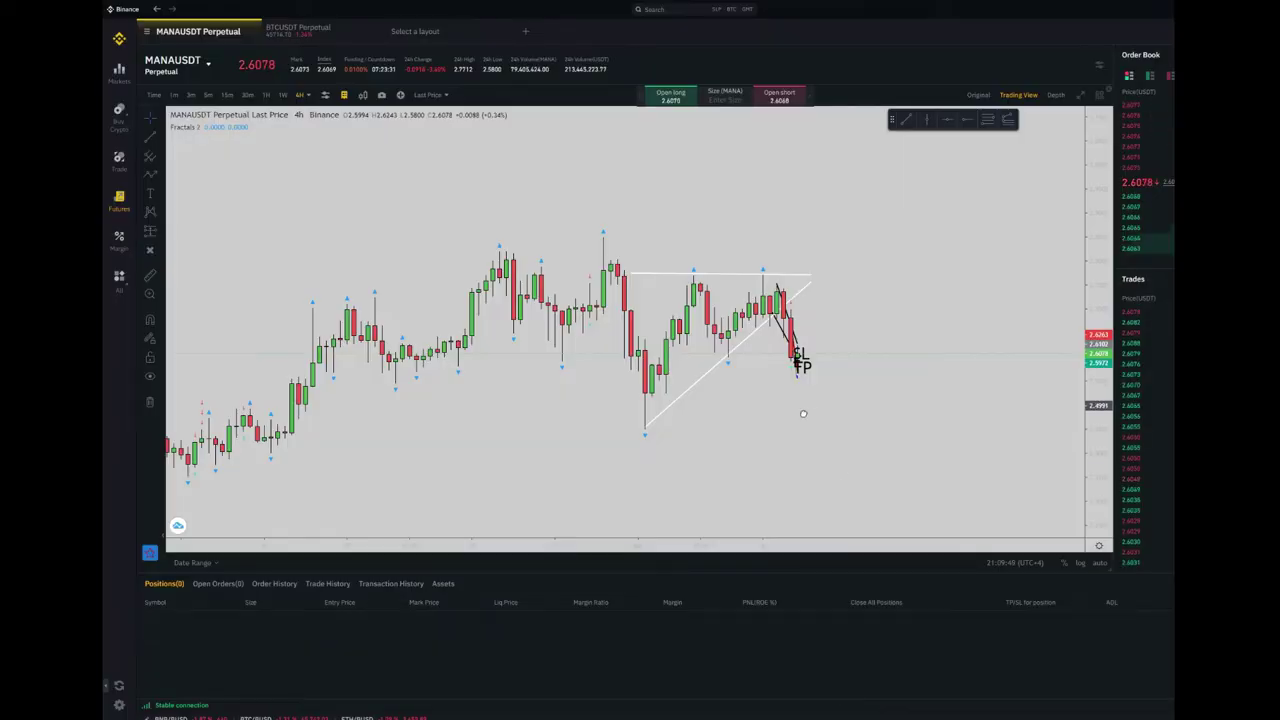
pyautogui.scroll(-2, 903, 417)
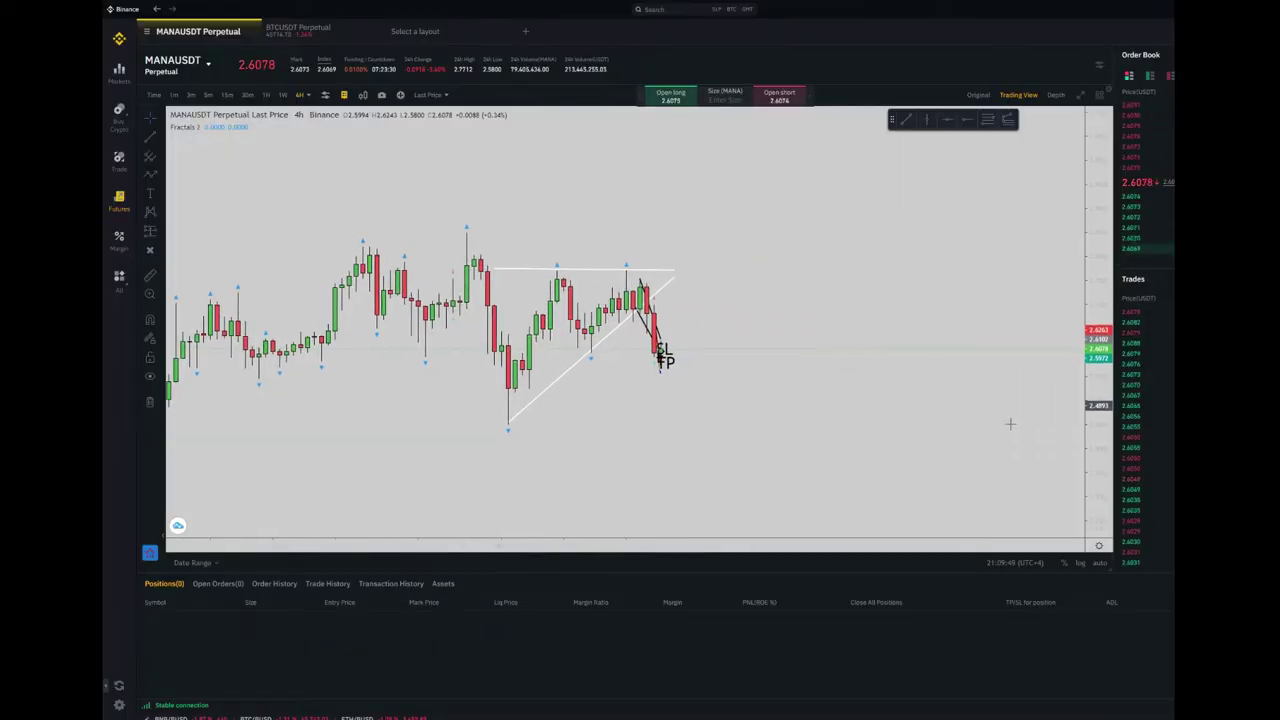
pyautogui.moveTo(1091, 452); pyautogui.dragTo(1091, 390)
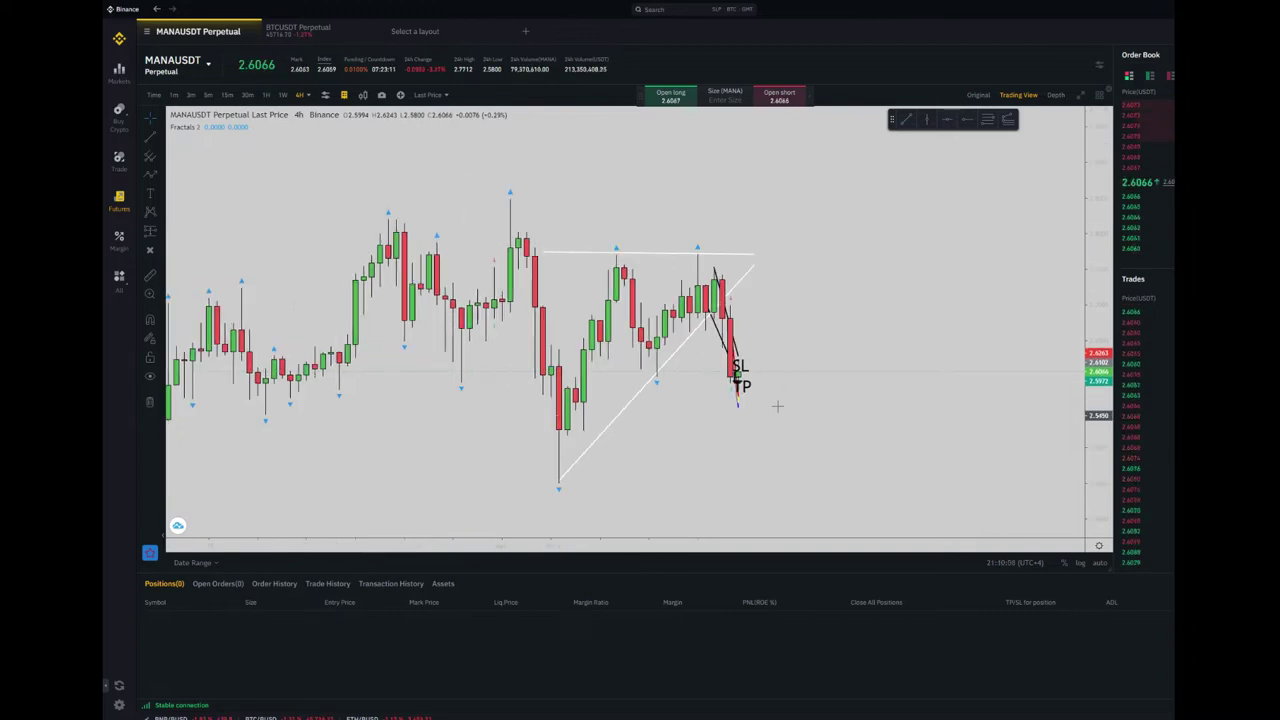
pyautogui.click(149, 137)
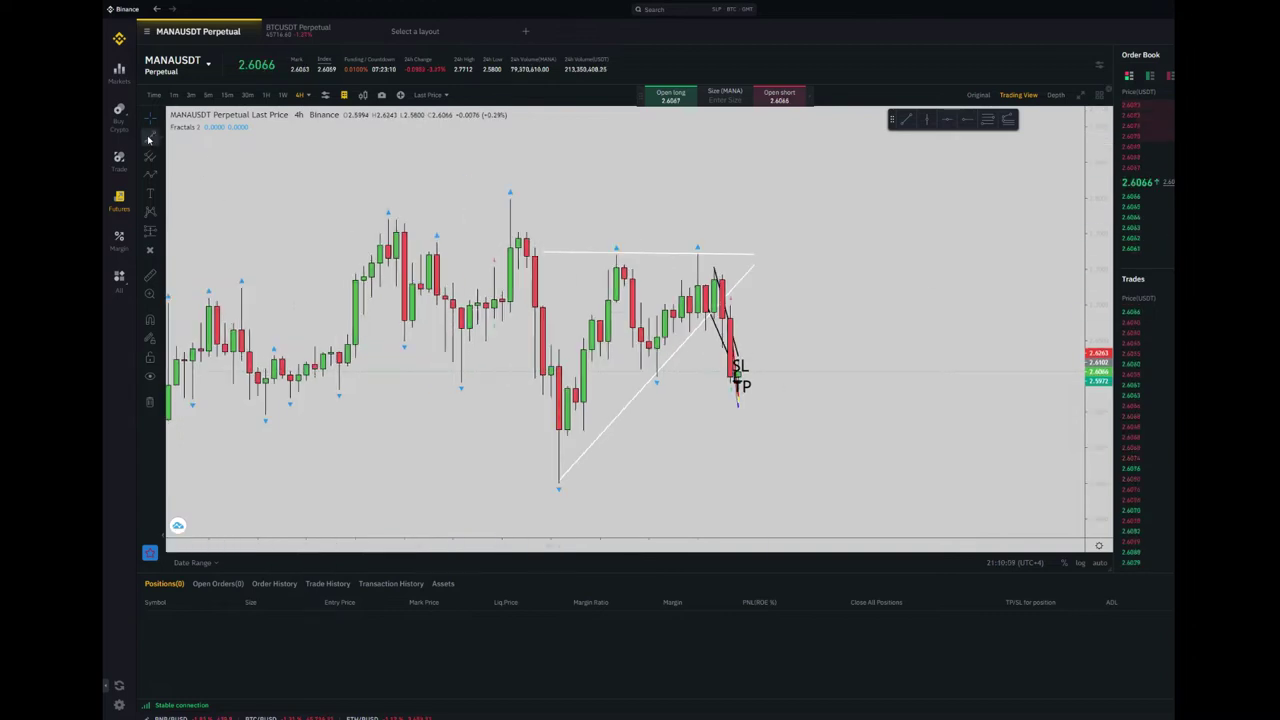
pyautogui.hotkey('alt', 't')
pyautogui.click(698, 243)
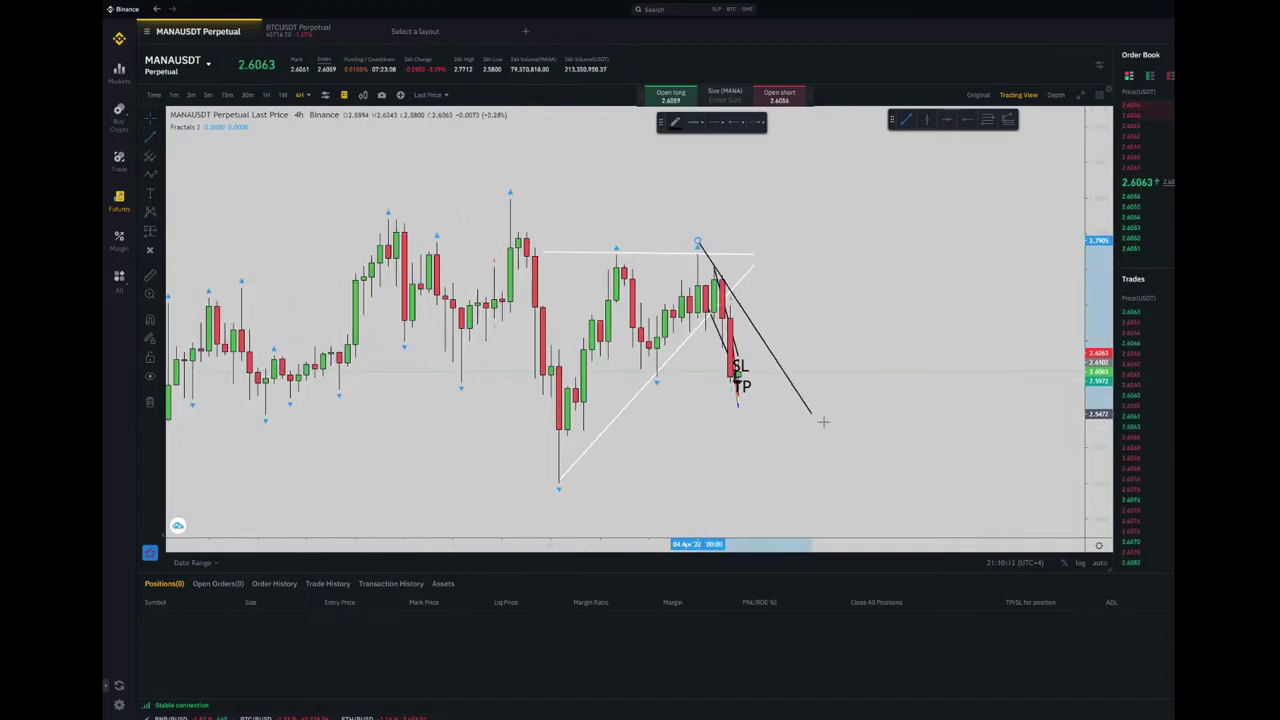
pyautogui.click(843, 449)
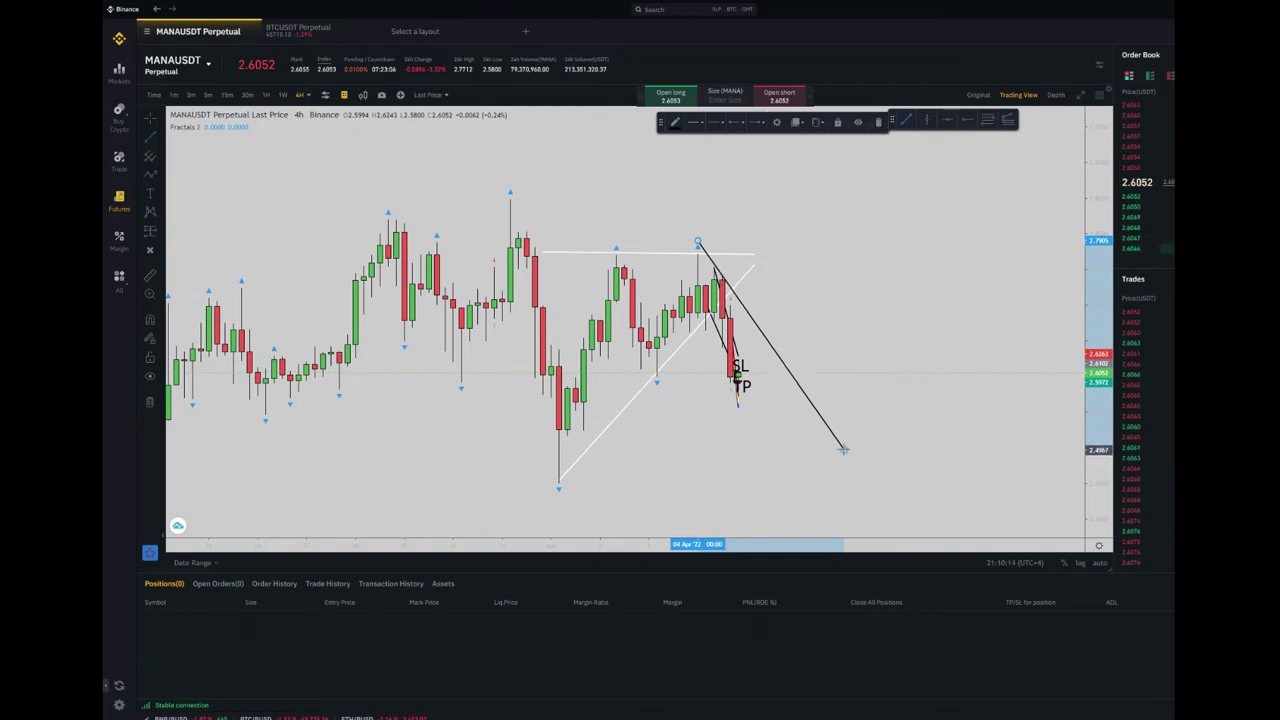
pyautogui.click(877, 123)
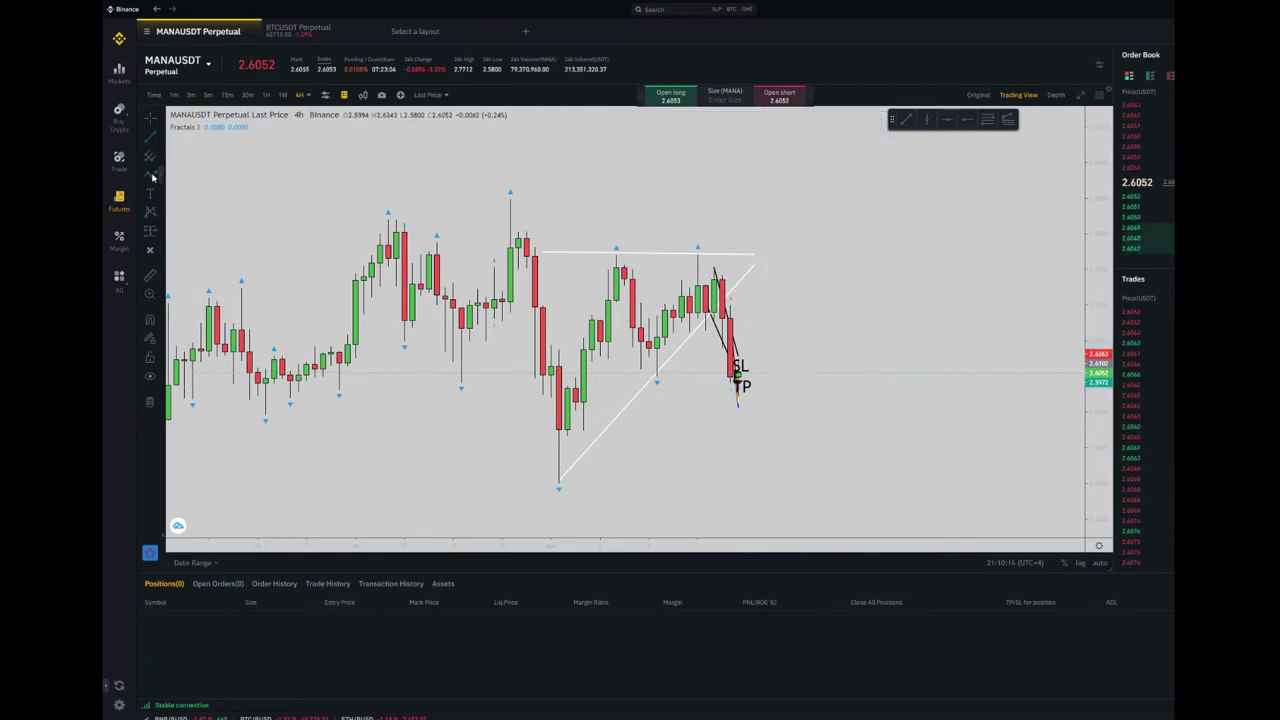
# Sketch a yellow zigzag path from the last swing high down, up and down again to project the price movement.
pyautogui.moveTo(705, 260)
pyautogui.mouseDown()
pyautogui.moveTo(760, 458)
pyautogui.moveTo(776, 398)
pyautogui.mouseUp()
pyautogui.doubleClick(846, 470)
pyautogui.moveTo(867, 422); pyautogui.dragTo(830, 392)
# Draw two descending black trend lines above and below the yellow path to form a hypothetical channel.
pyautogui.click(150, 137)
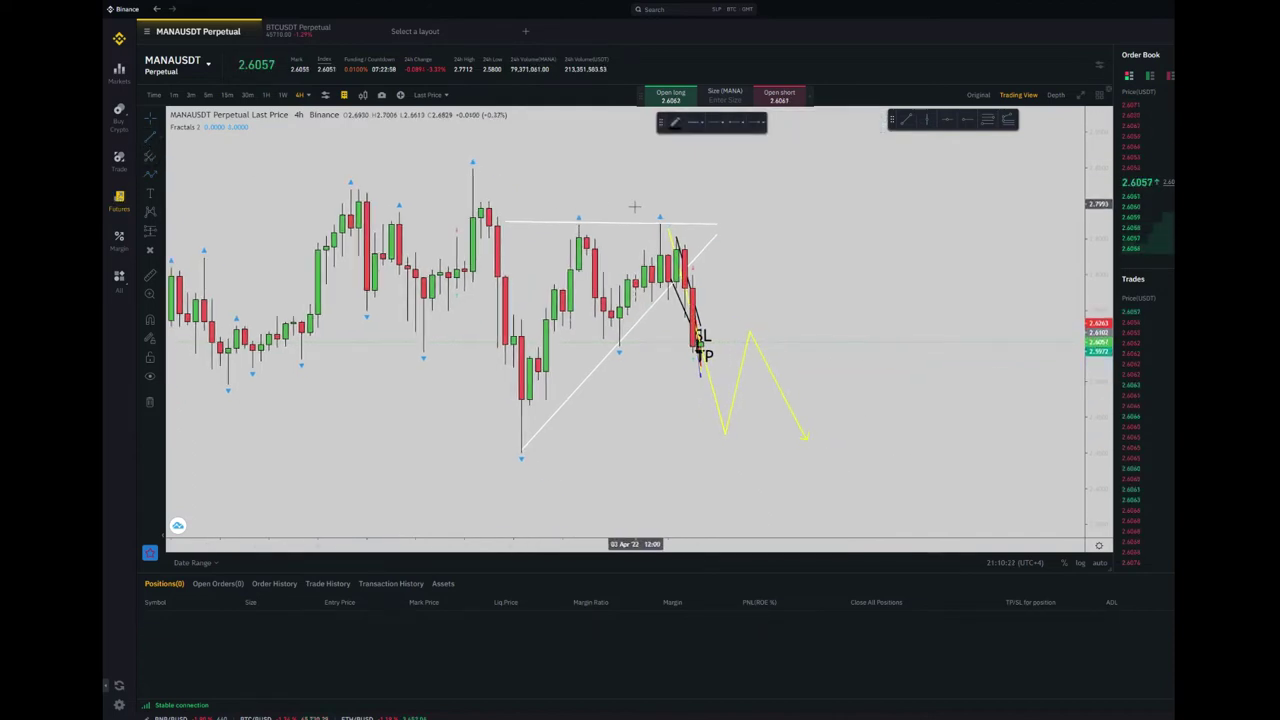
pyautogui.moveTo(644, 216); pyautogui.dragTo(863, 451)
pyautogui.click(150, 139)
pyautogui.click(603, 324)
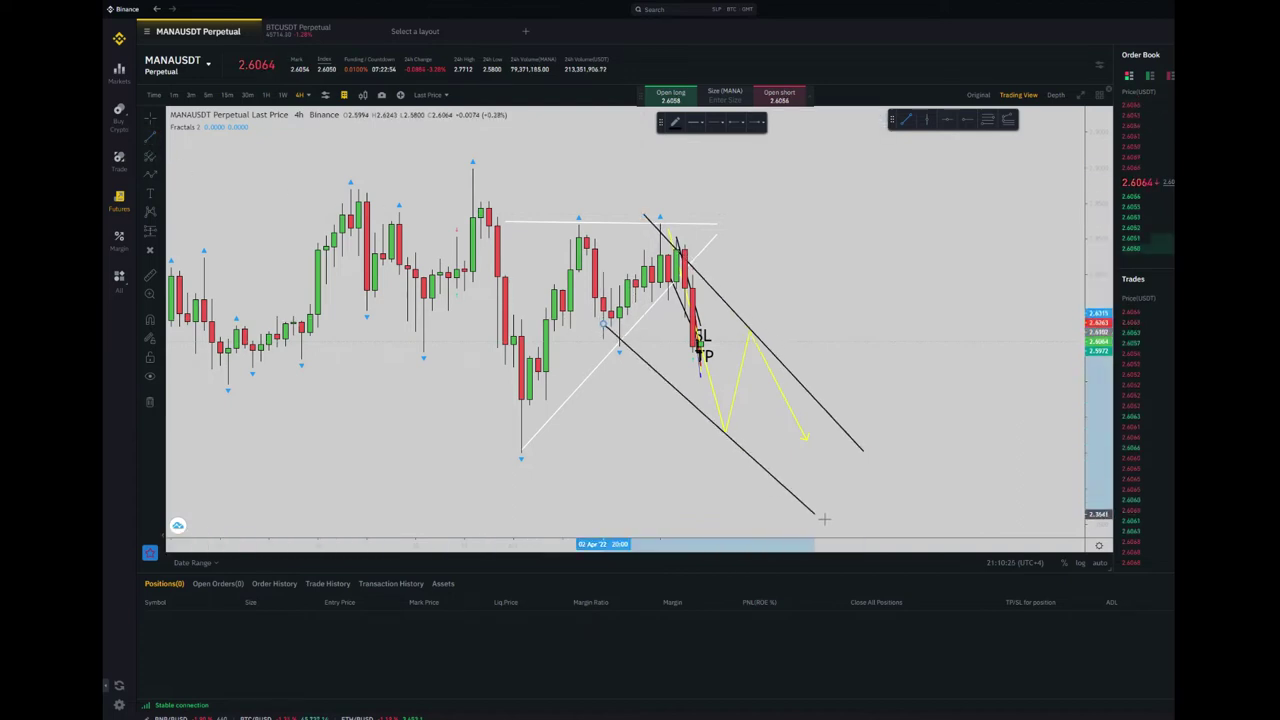
pyautogui.moveTo(822, 517); pyautogui.dragTo(822, 521)
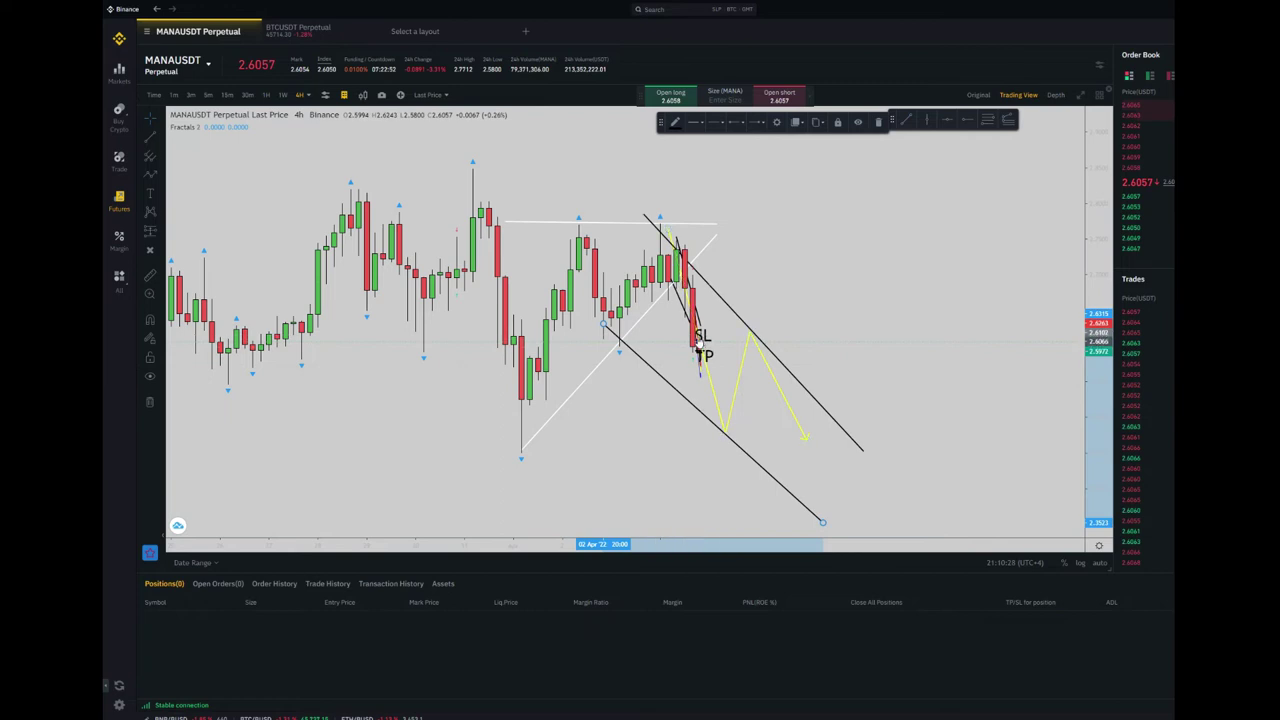
# Delete the yellow projection path and both black trend lines of the hypothetical channel.
pyautogui.moveTo(756, 417); pyautogui.dragTo(805, 376)
pyautogui.moveTo(864, 253); pyautogui.dragTo(803, 294)
pyautogui.click(737, 344)
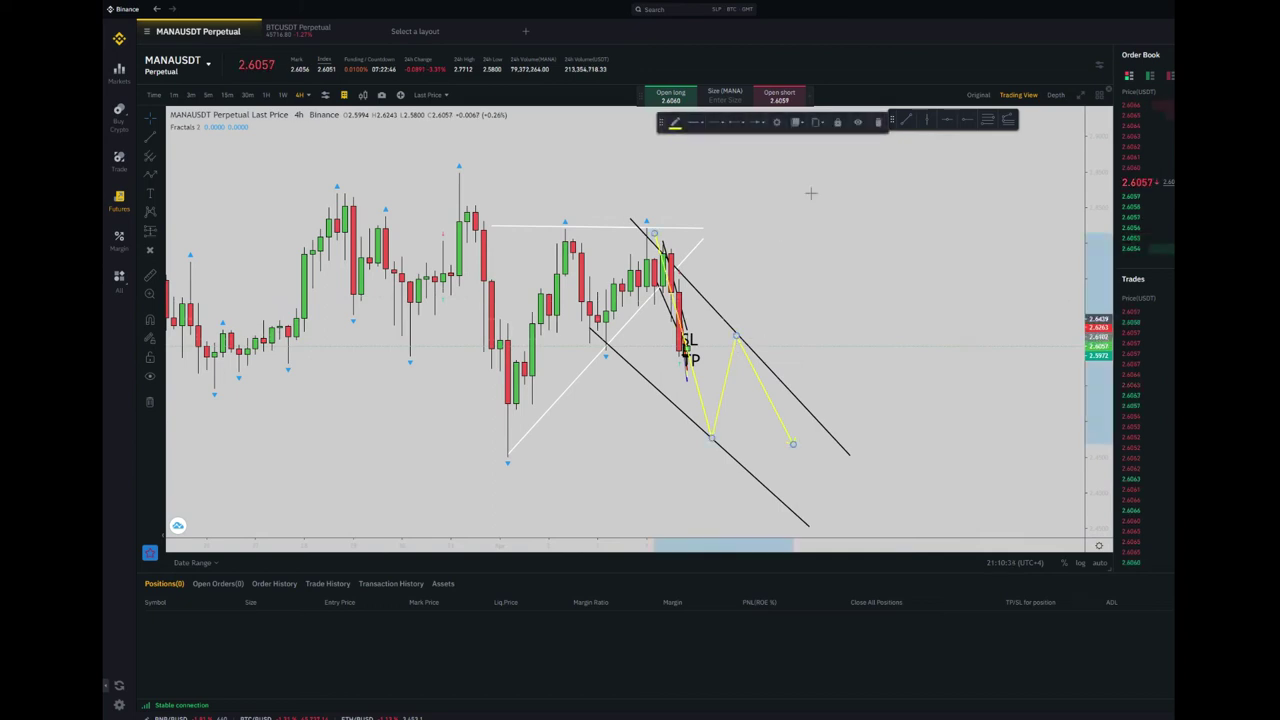
pyautogui.click(877, 123)
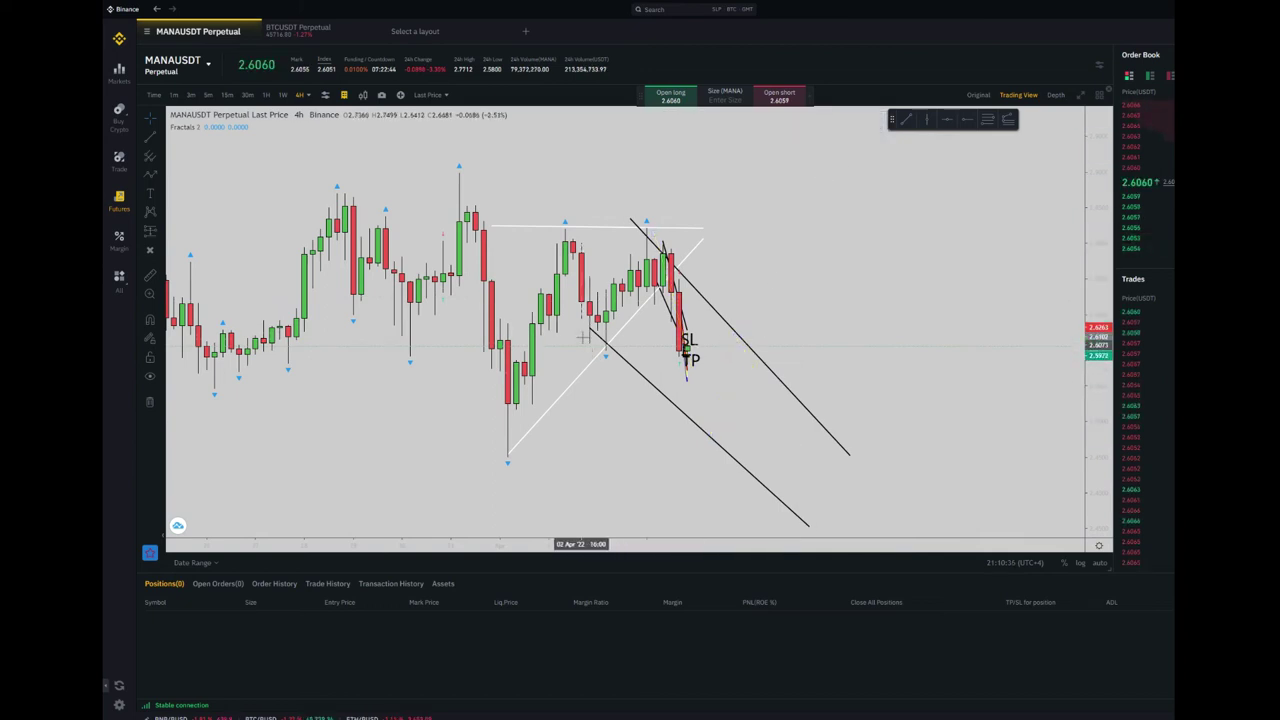
pyautogui.click(669, 260)
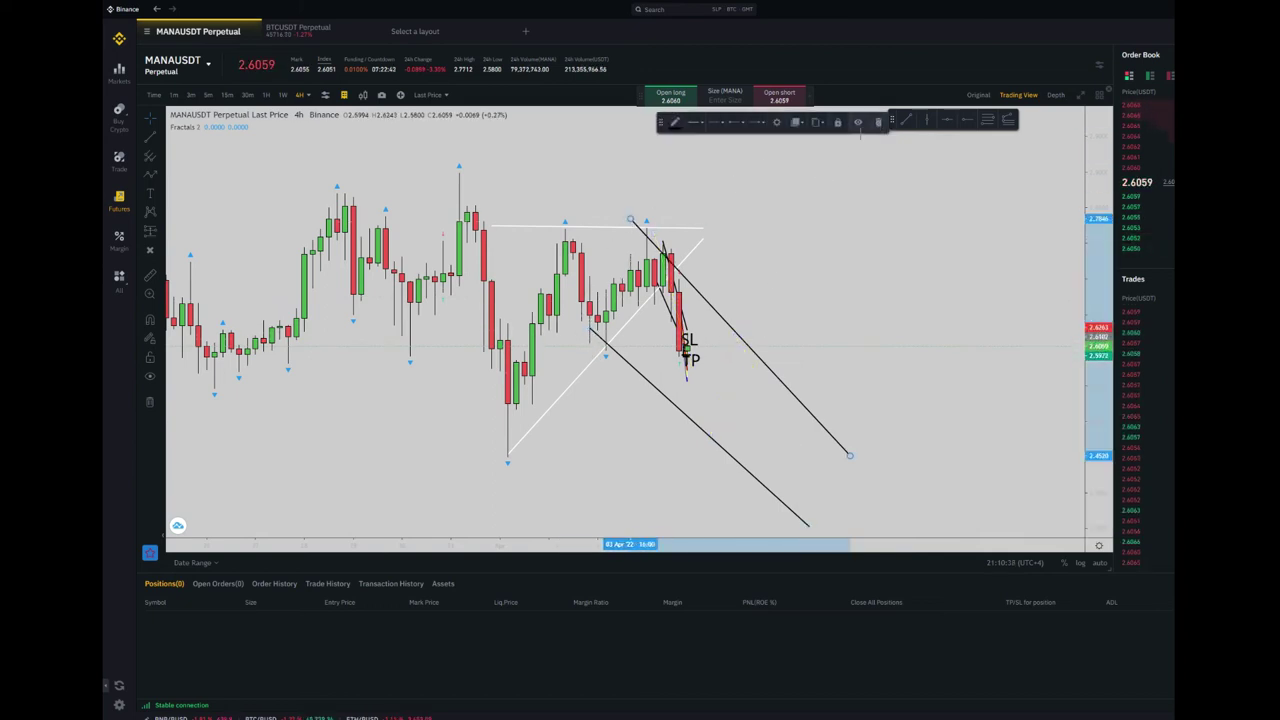
pyautogui.click(877, 123)
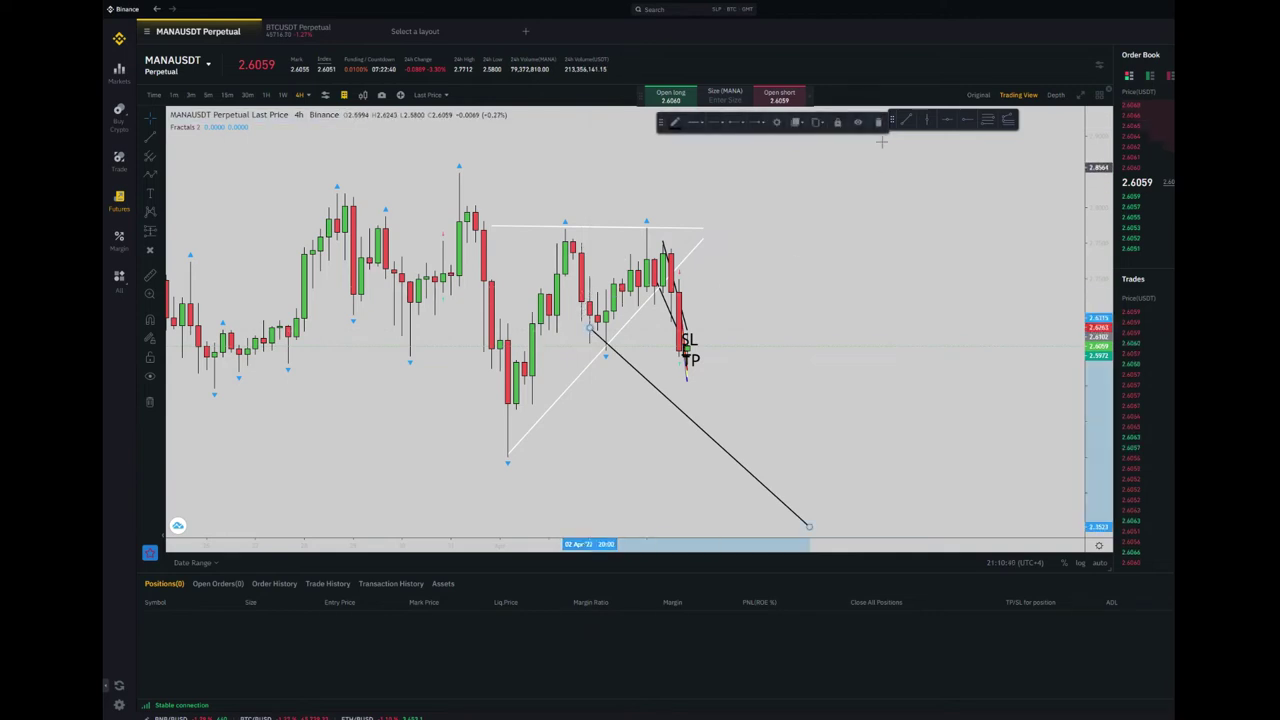
pyautogui.click(875, 124)
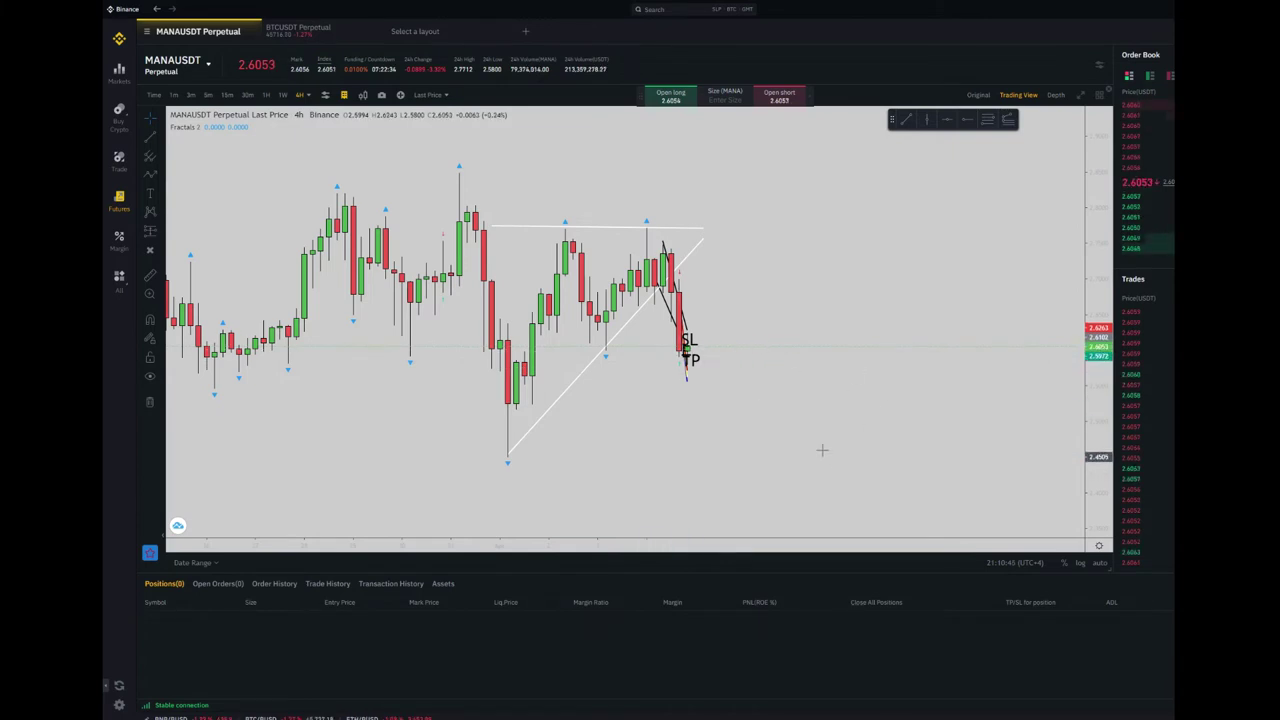
# Switch the chart to the 30m timeframe and extend the lower black channel line down to the latest lows.
pyautogui.moveTo(746, 434); pyautogui.dragTo(809, 437)
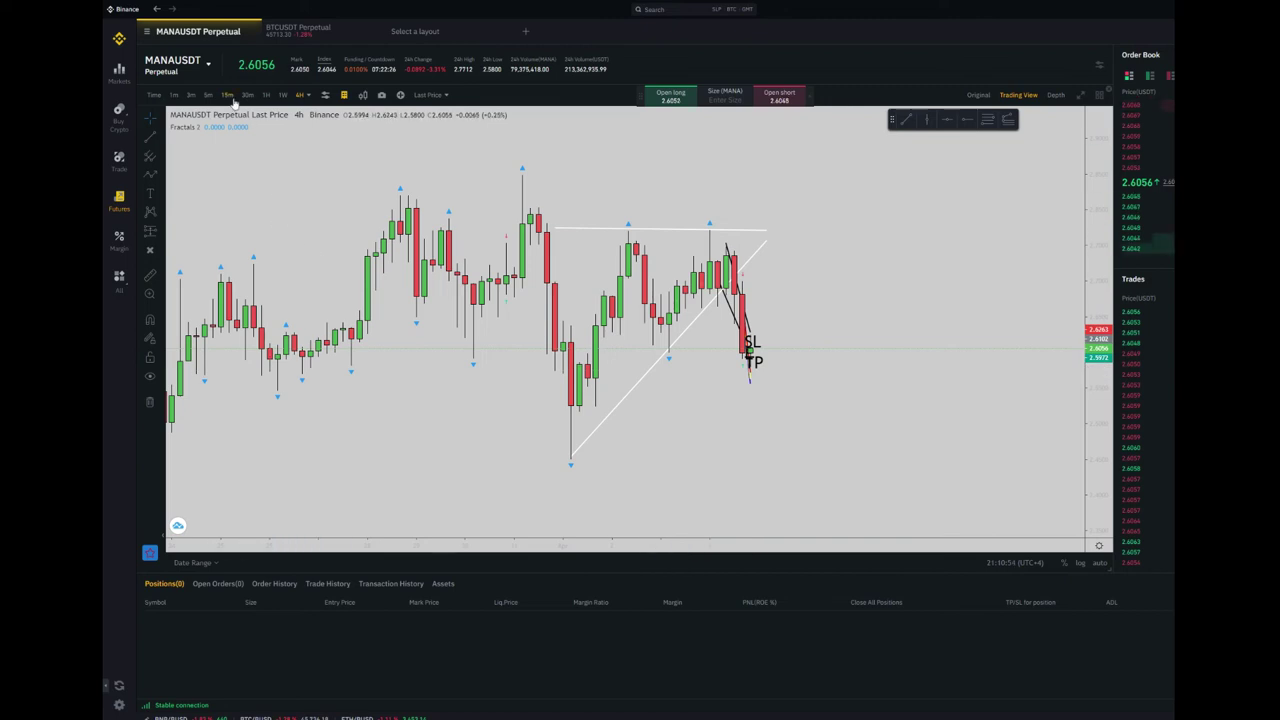
pyautogui.click(248, 96)
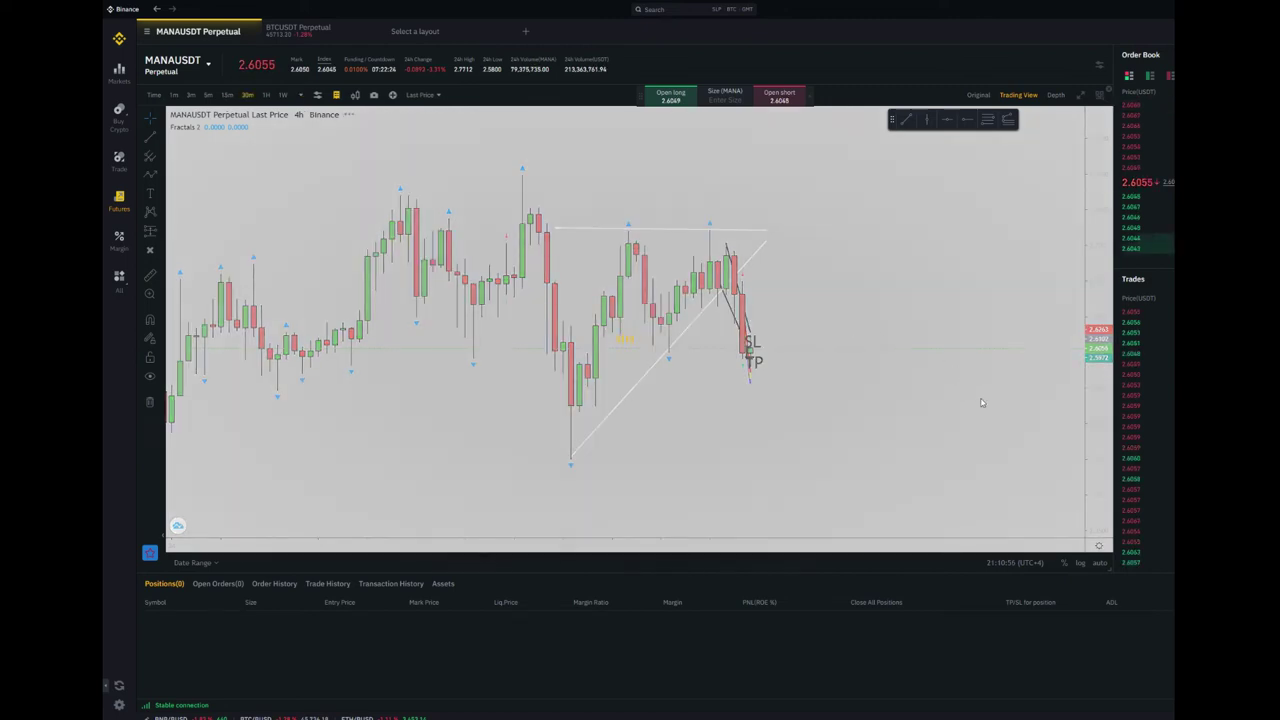
pyautogui.moveTo(1101, 497); pyautogui.dragTo(1030, 364)
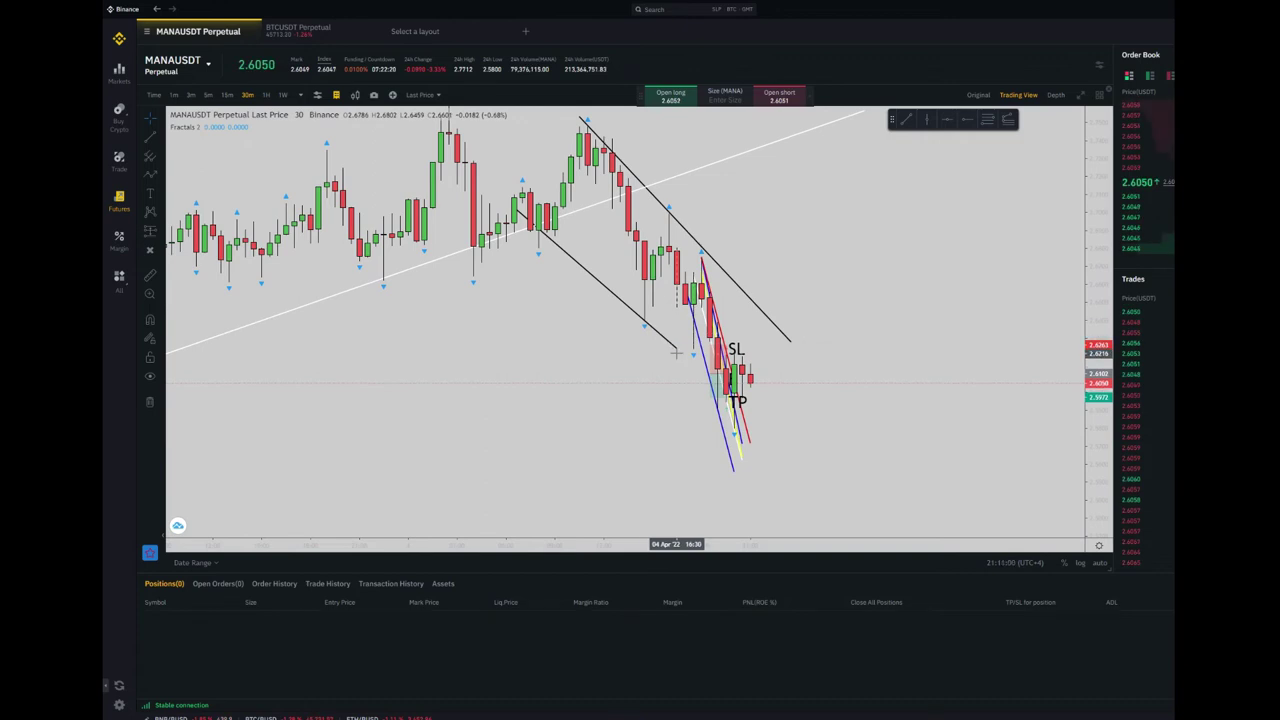
pyautogui.moveTo(676, 349); pyautogui.dragTo(717, 386)
pyautogui.moveTo(946, 382); pyautogui.dragTo(928, 415)
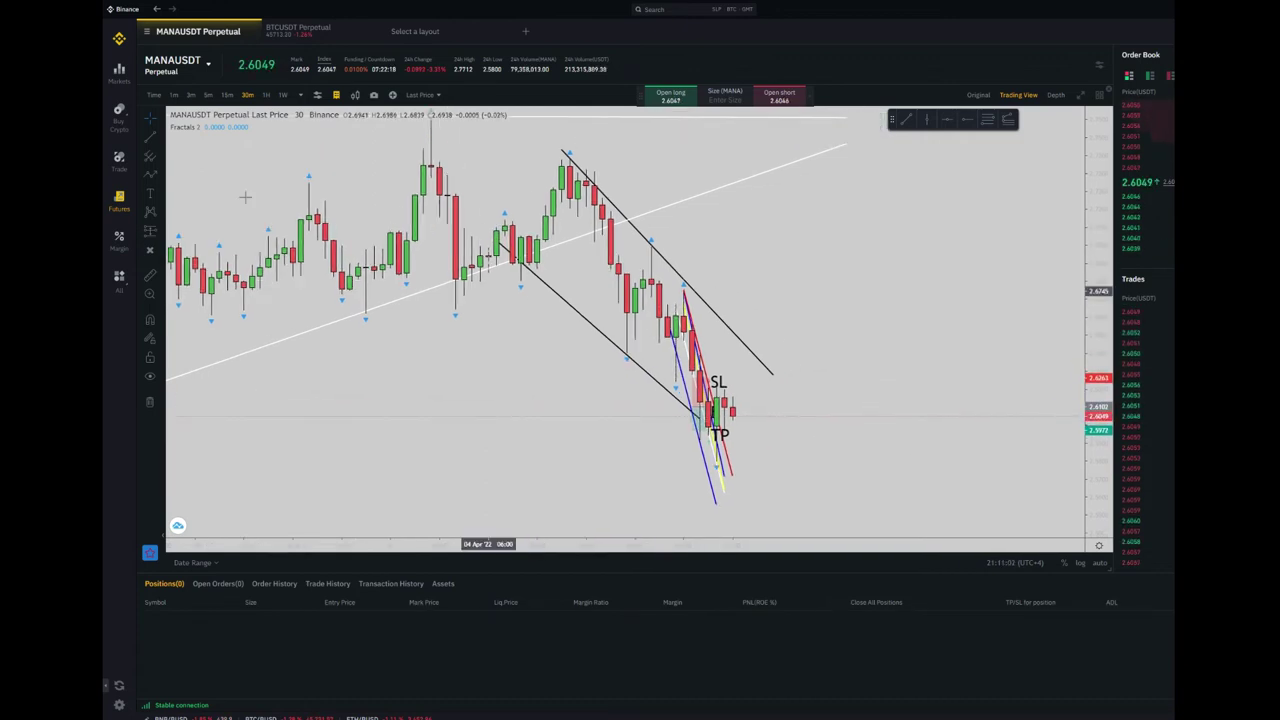
# Trace a yellow path through the swing highs and lows of the black descending channel, then delete it.
pyautogui.click(151, 176)
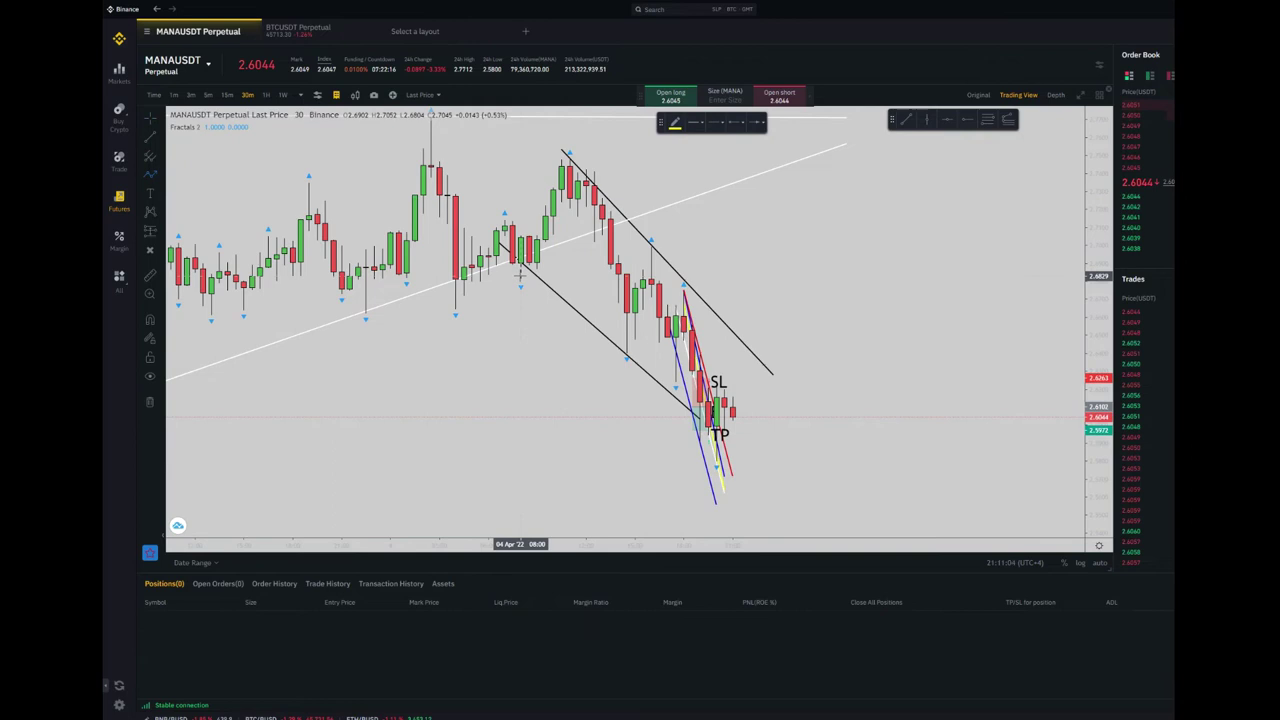
pyautogui.click(520, 275)
pyautogui.click(577, 158)
pyautogui.click(626, 360)
pyautogui.click(651, 243)
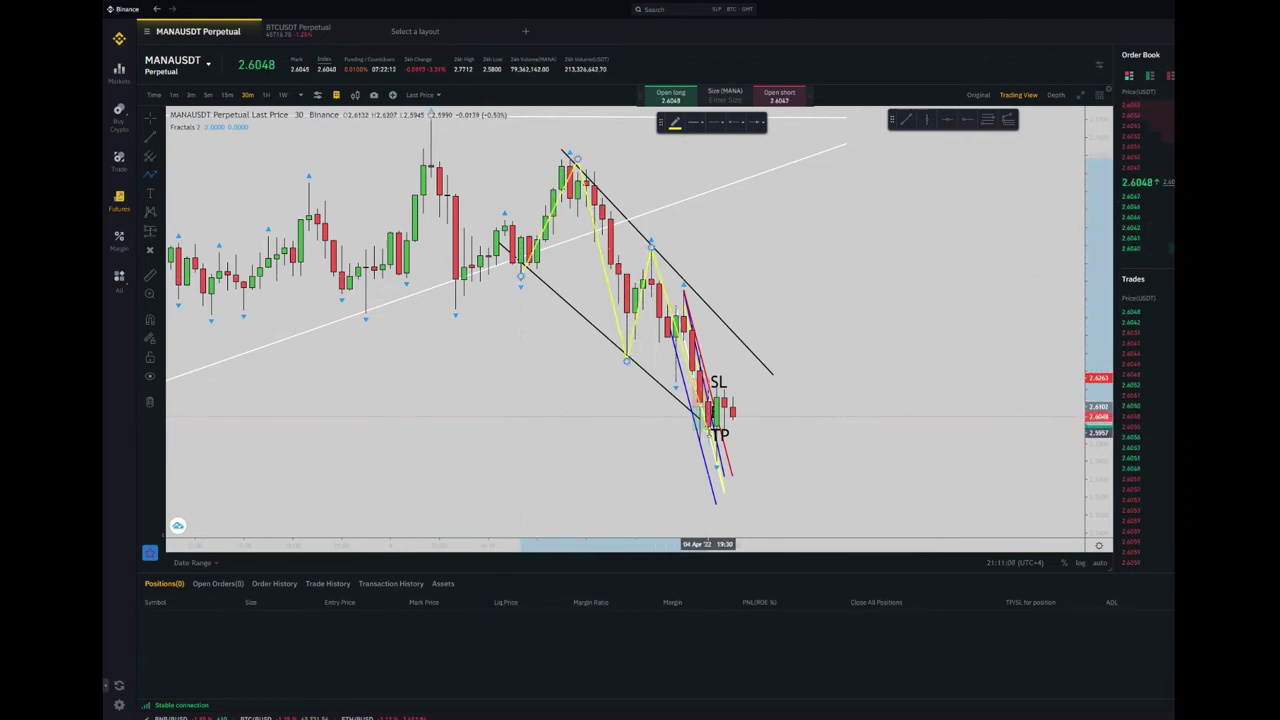
pyautogui.click(710, 432)
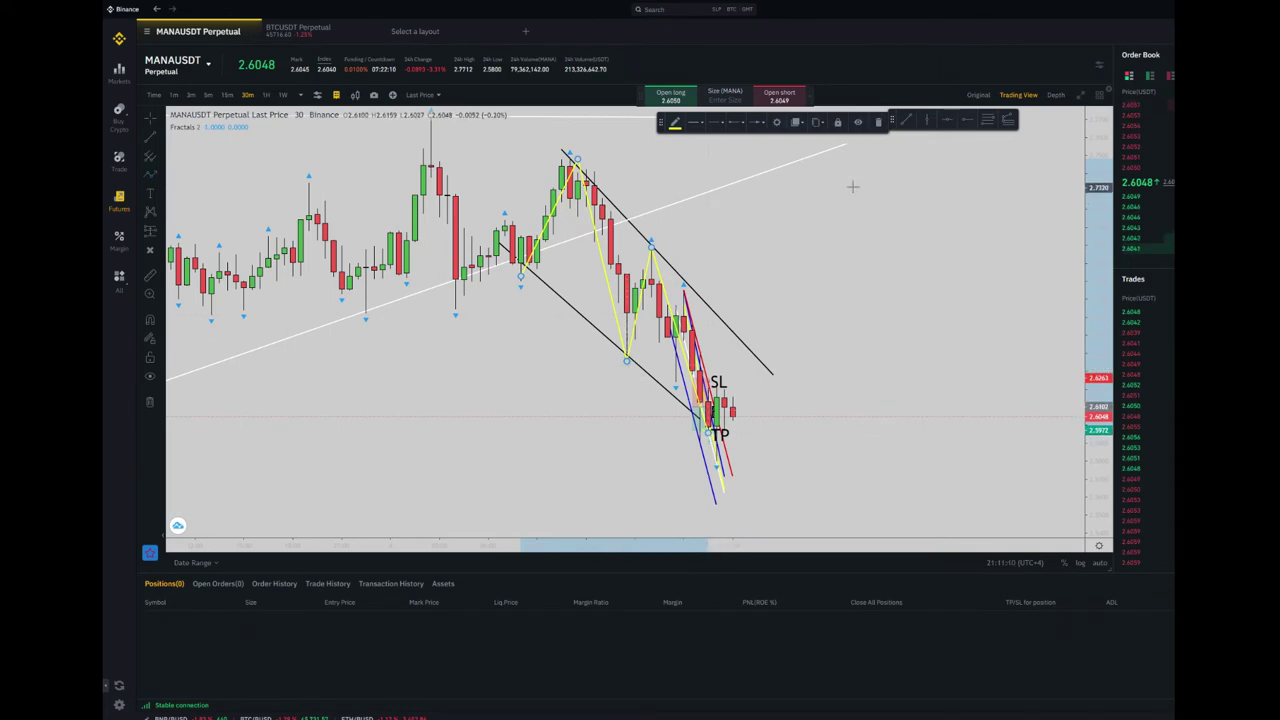
pyautogui.click(877, 124)
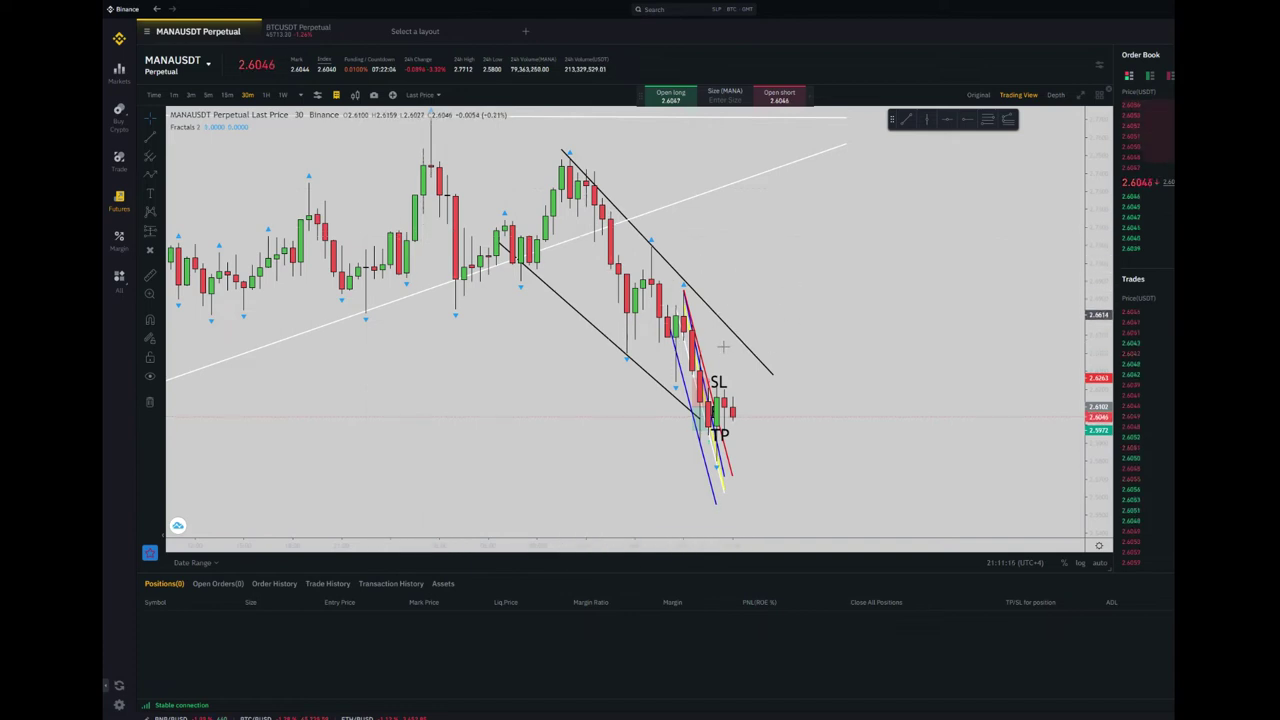
# Trace two yellow path legs along successive downswings of the black descending channel, then delete them.
pyautogui.click(150, 176)
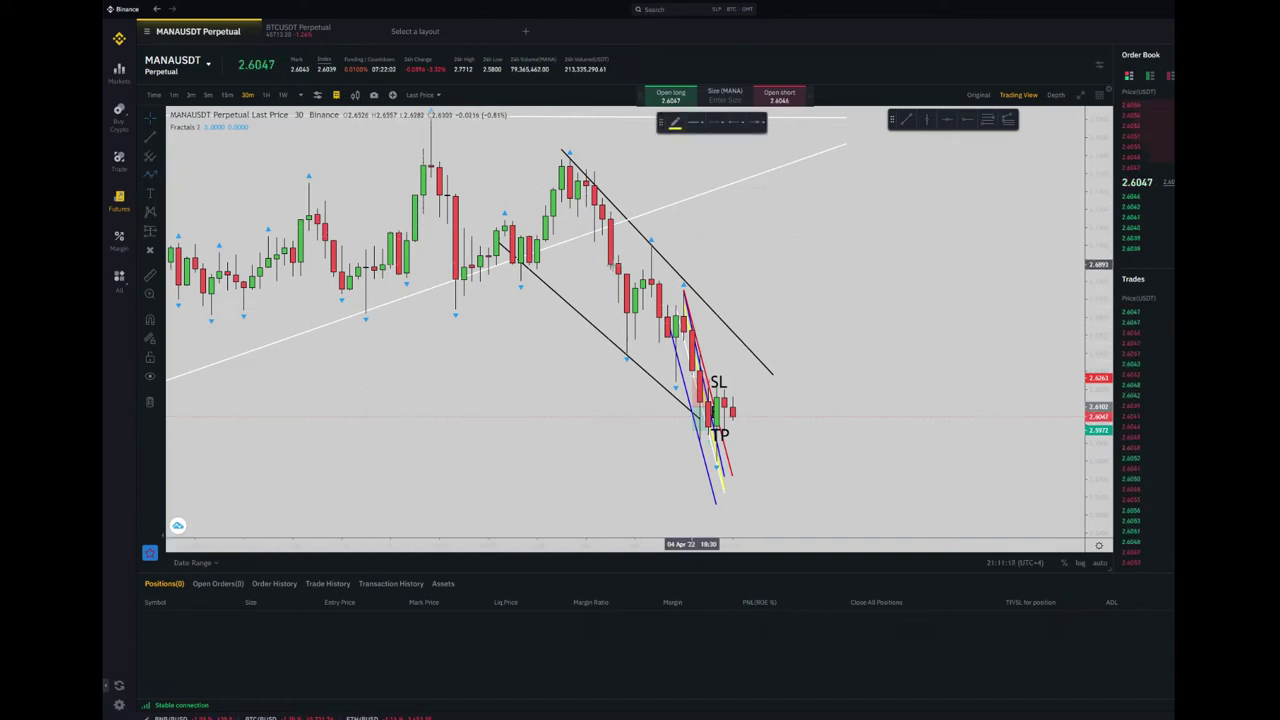
pyautogui.moveTo(504, 217); pyautogui.dragTo(520, 283)
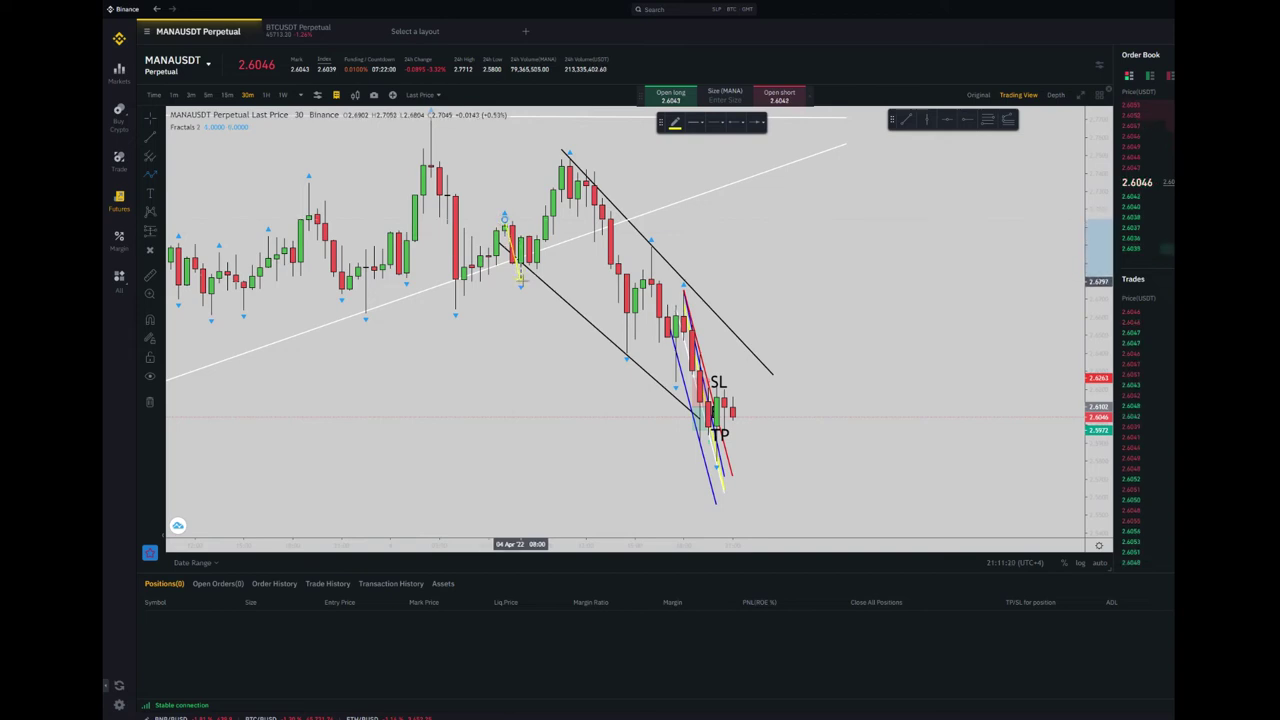
pyautogui.click(147, 165)
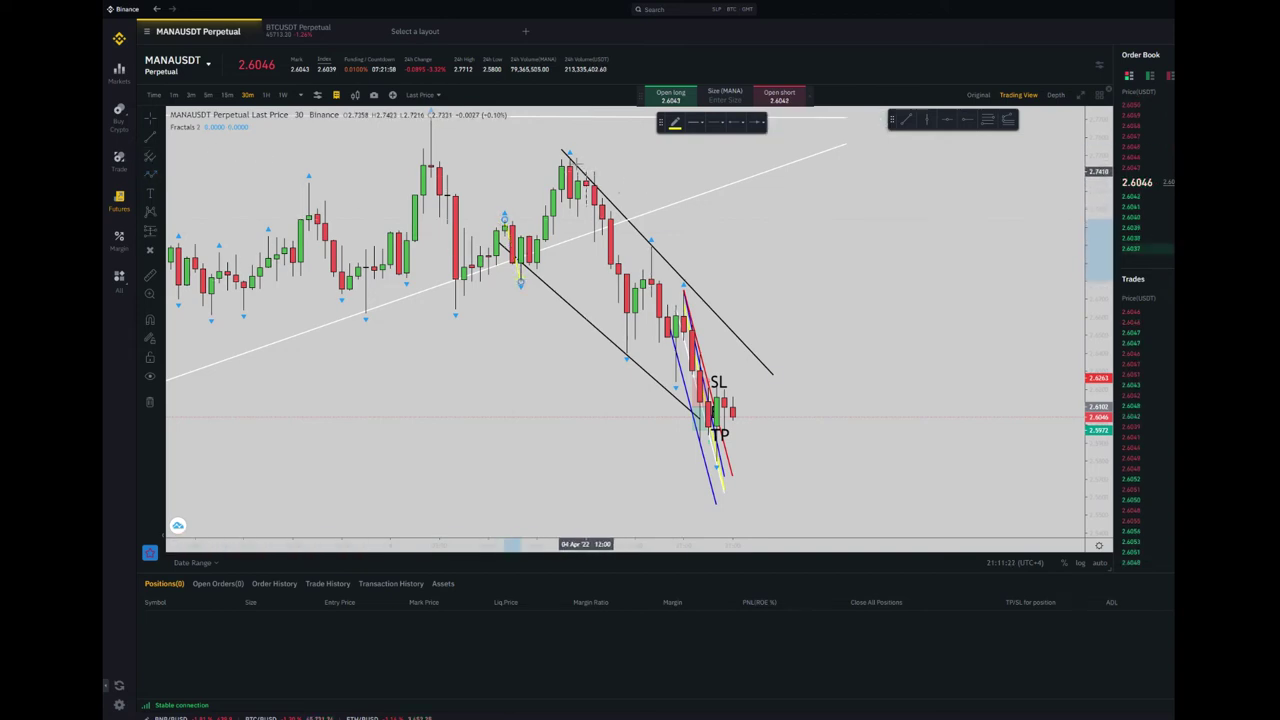
pyautogui.moveTo(568, 158); pyautogui.dragTo(632, 358)
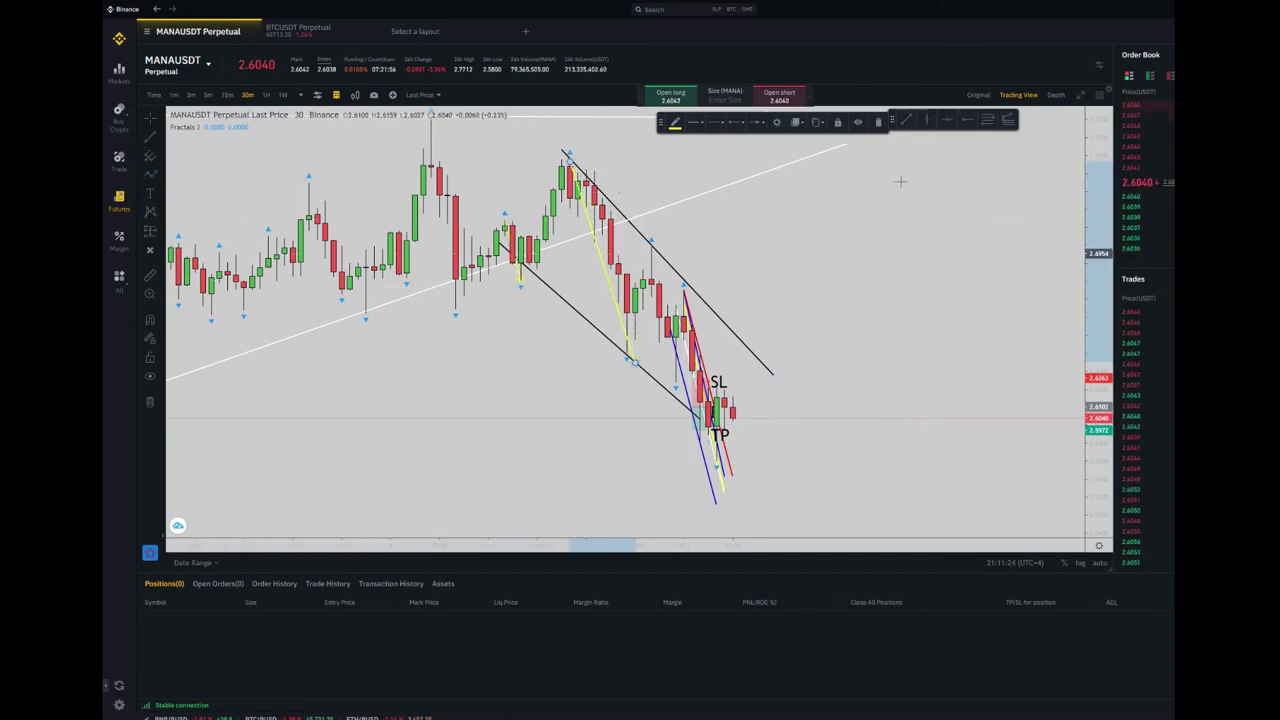
pyautogui.click(877, 123)
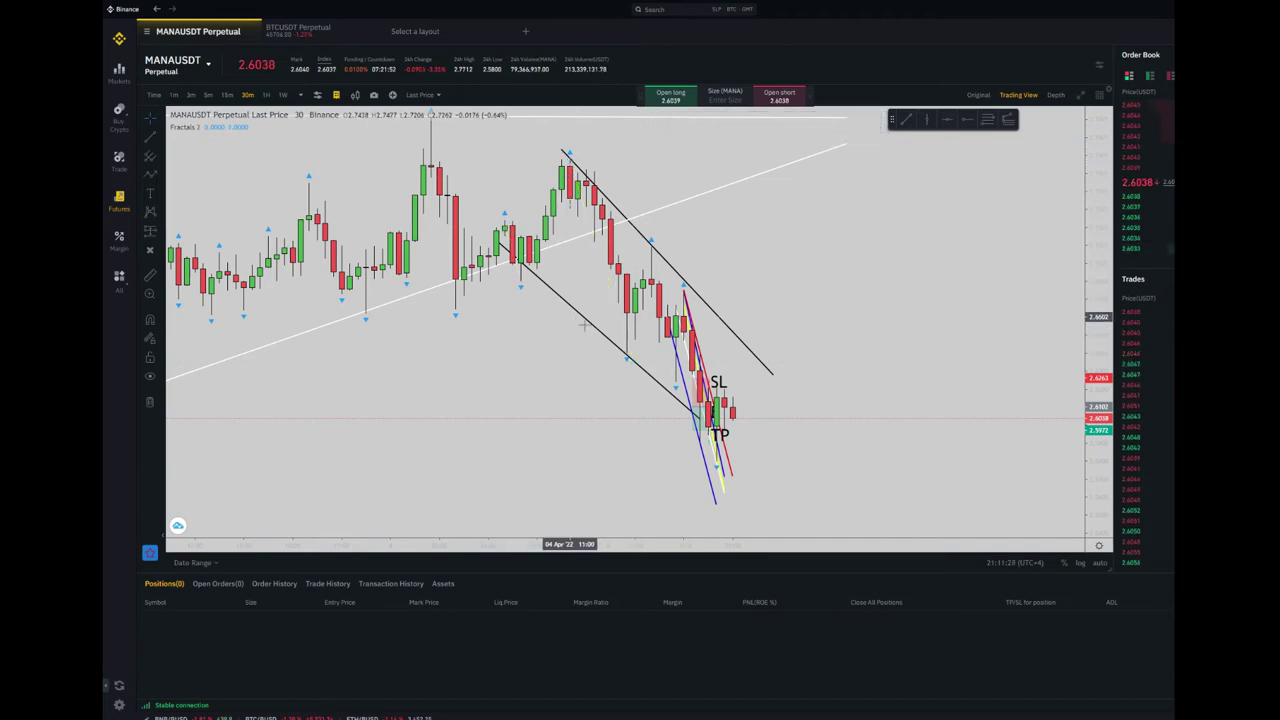
# Draw a rectangle over the latest downswing between the black channel lines, then delete it.
pyautogui.click(160, 179)
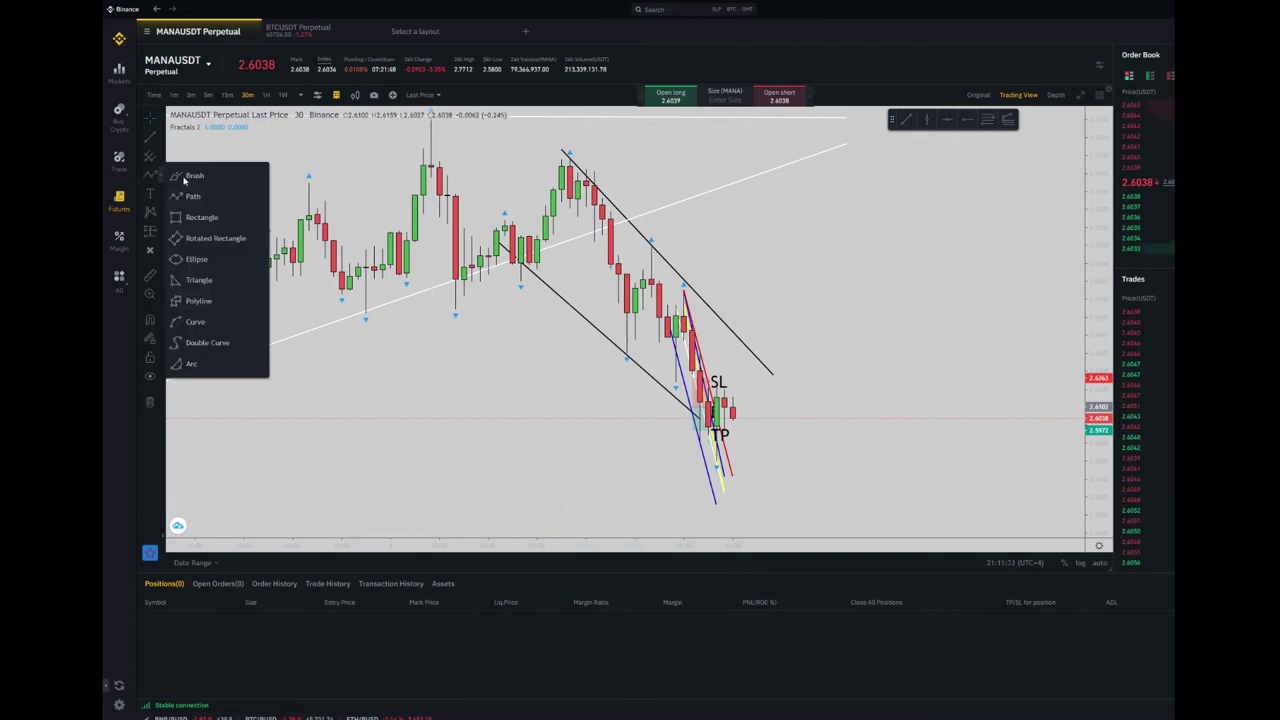
pyautogui.click(213, 214)
pyautogui.moveTo(651, 275)
pyautogui.mouseDown()
pyautogui.moveTo(741, 388)
pyautogui.moveTo(727, 457)
pyautogui.moveTo(724, 440)
pyautogui.mouseUp()
pyautogui.click(835, 122)
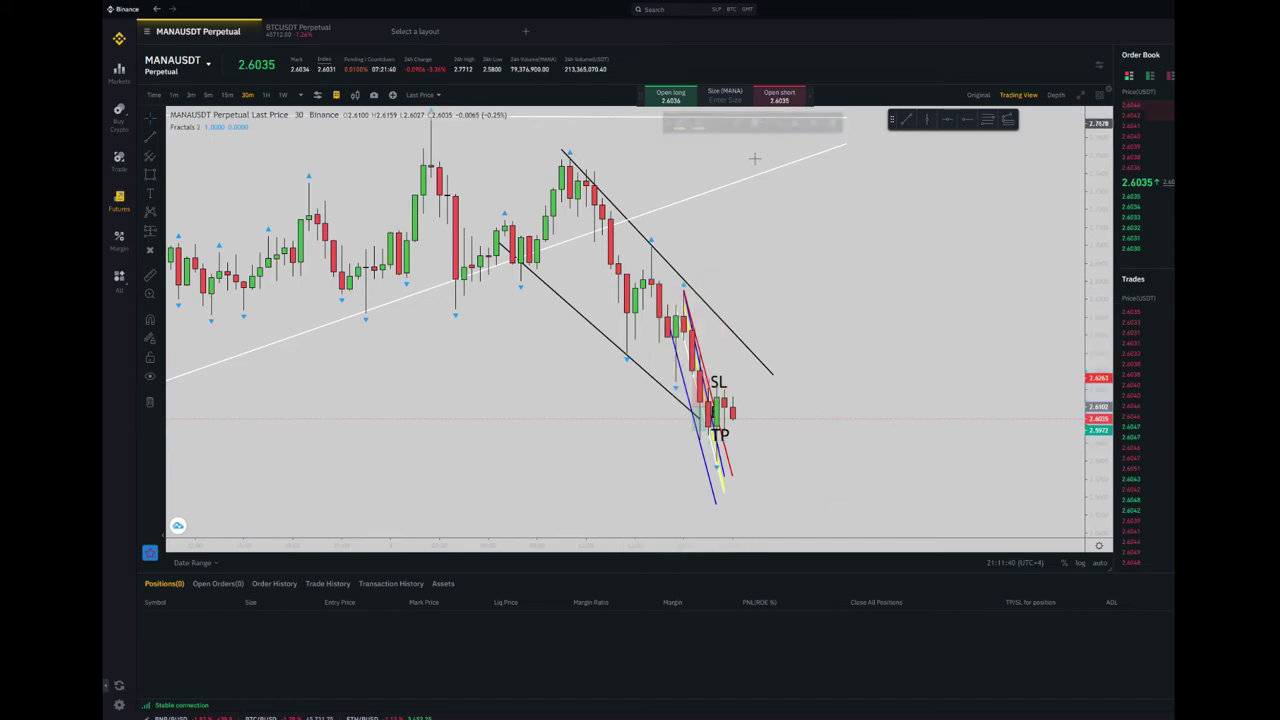
# Switch the chart to the 5m timeframe and examine the coloured descending channel around the SL, E and TP zones.
pyautogui.scroll(2, 854, 343)
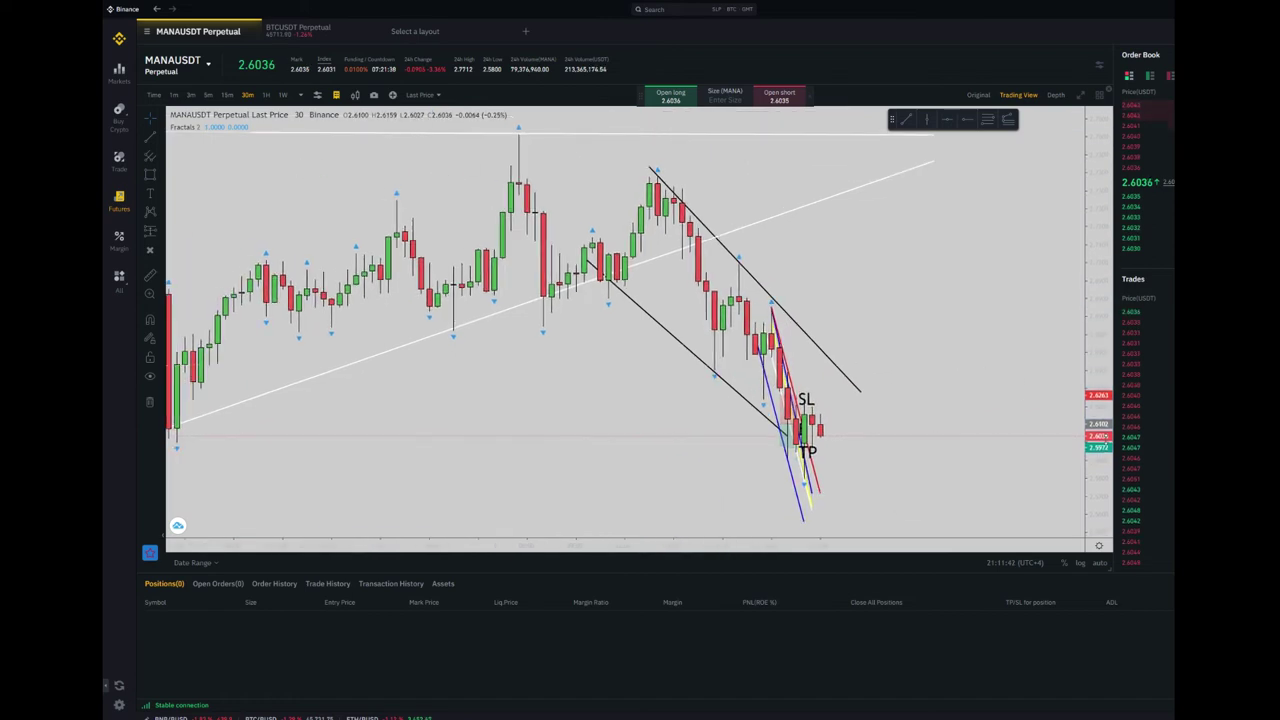
pyautogui.moveTo(1105, 440); pyautogui.dragTo(1098, 369)
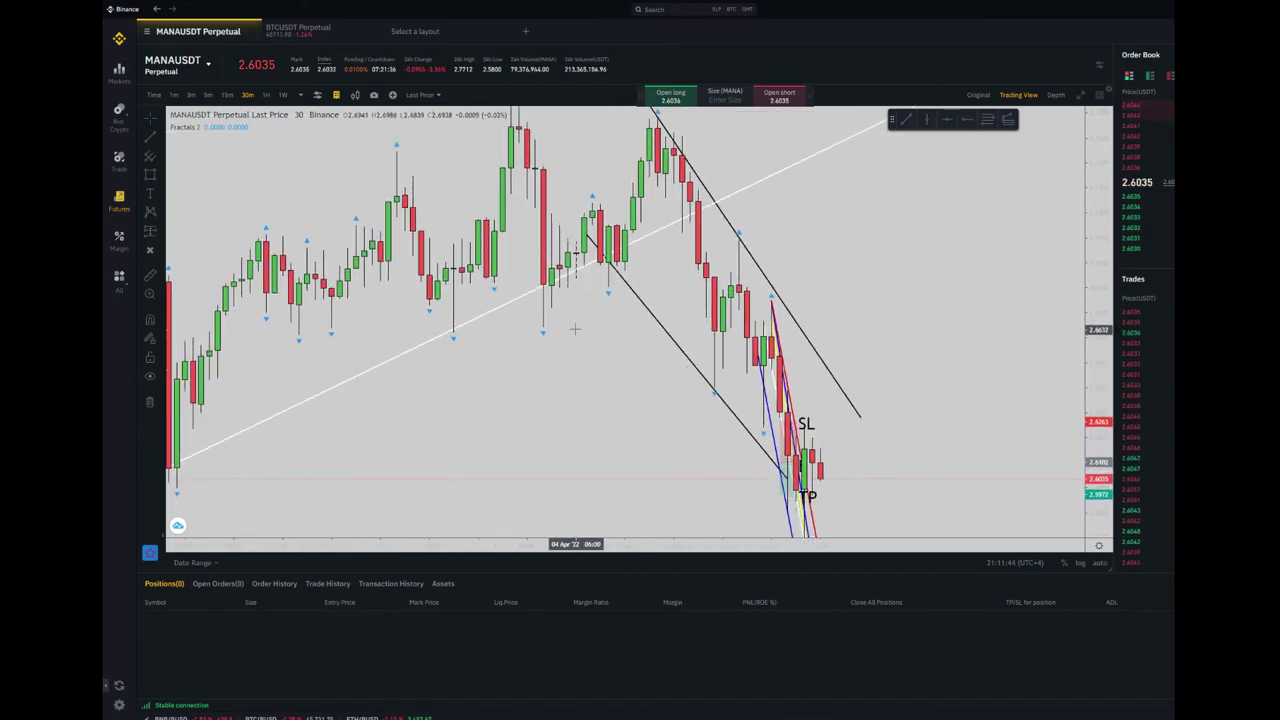
pyautogui.click(207, 95)
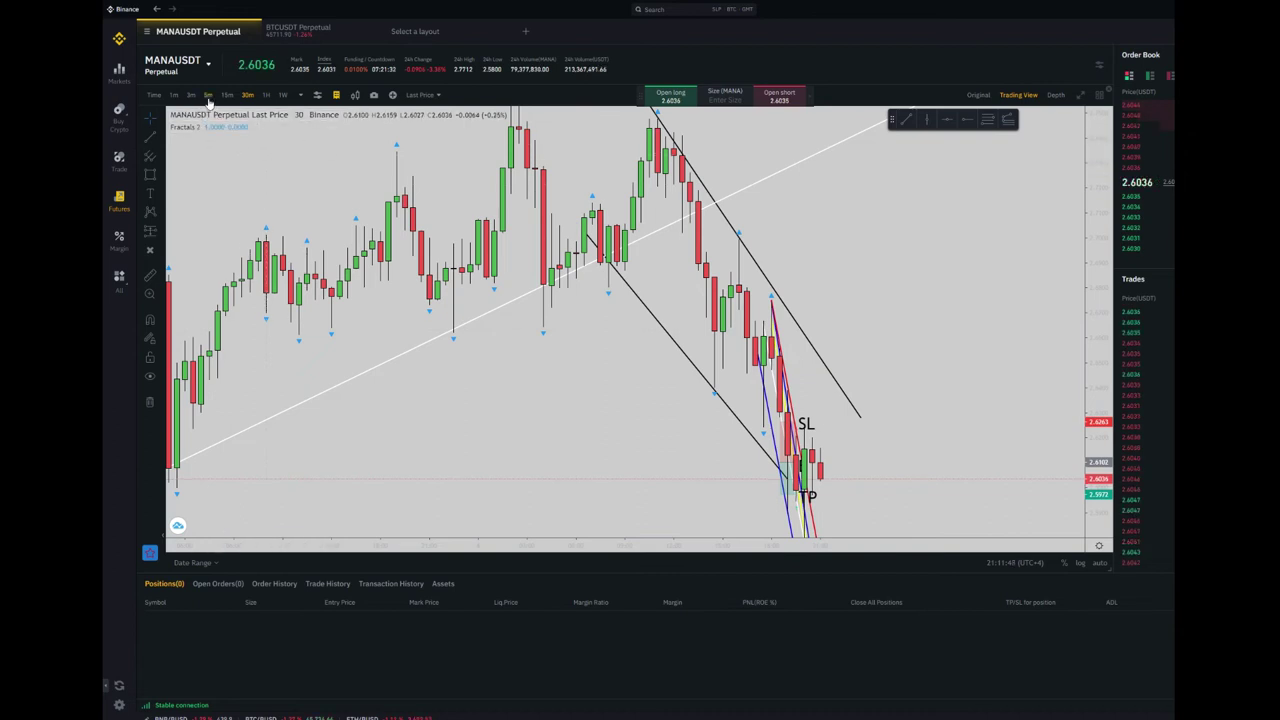
pyautogui.moveTo(1097, 440); pyautogui.dragTo(1097, 322)
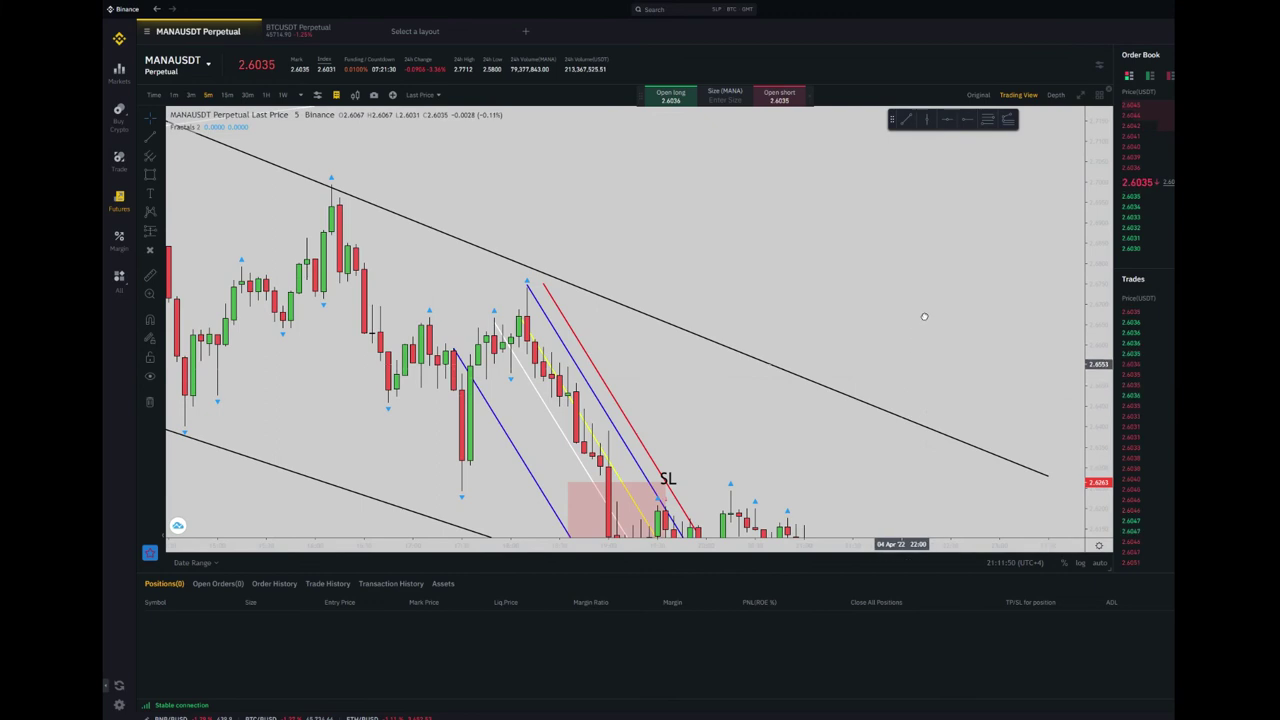
pyautogui.moveTo(901, 367); pyautogui.dragTo(969, 218)
pyautogui.moveTo(762, 342); pyautogui.dragTo(656, 360)
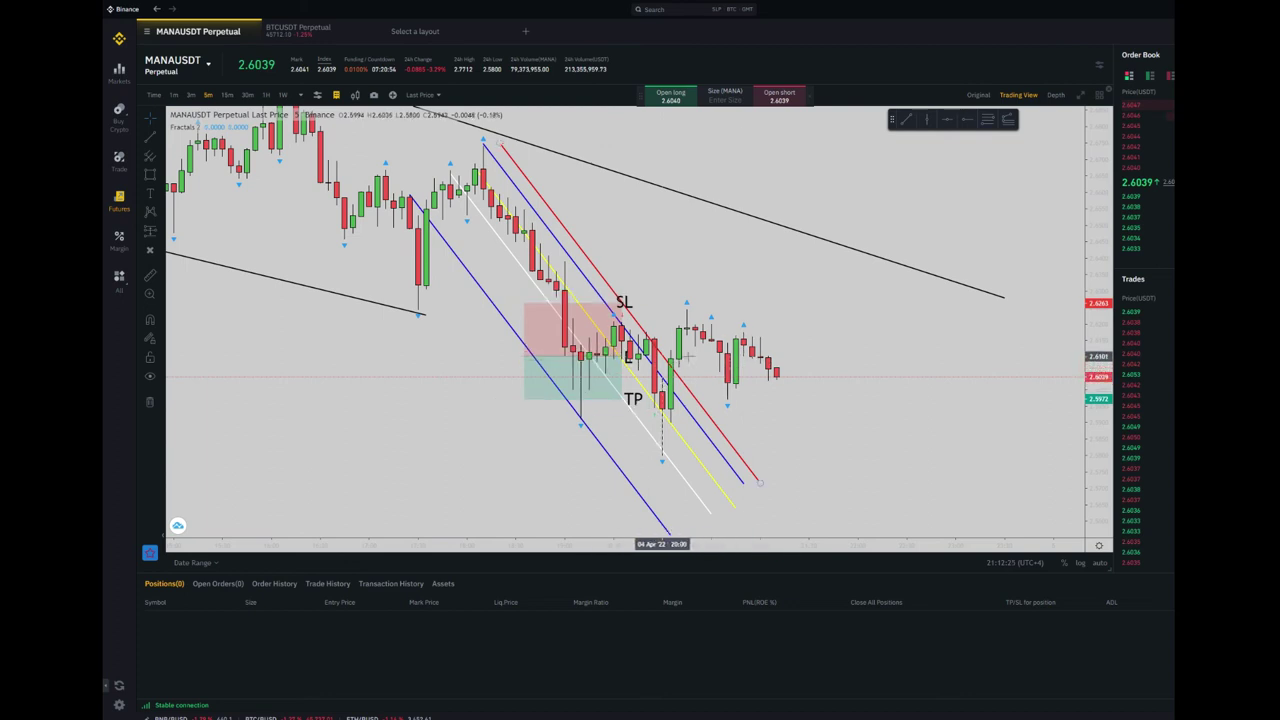
pyautogui.moveTo(1098, 486); pyautogui.dragTo(1064, 483)
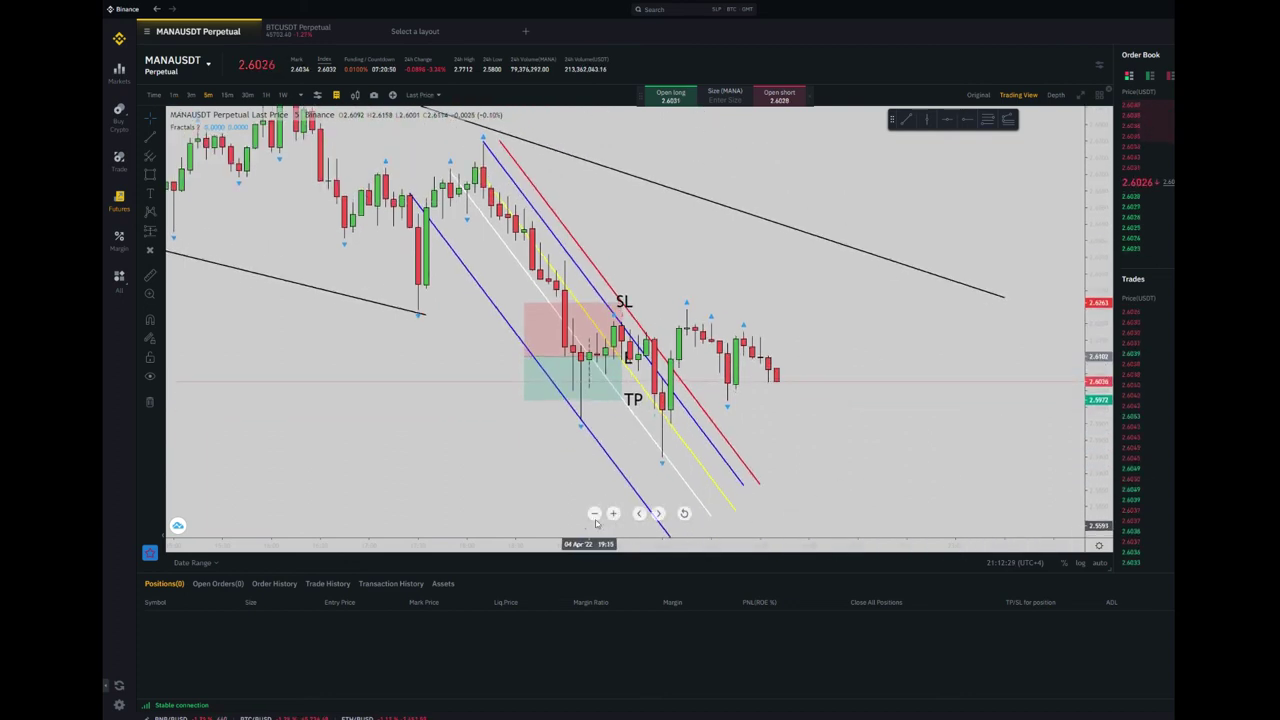
pyautogui.click(614, 517)
pyautogui.moveTo(857, 471); pyautogui.dragTo(1102, 463)
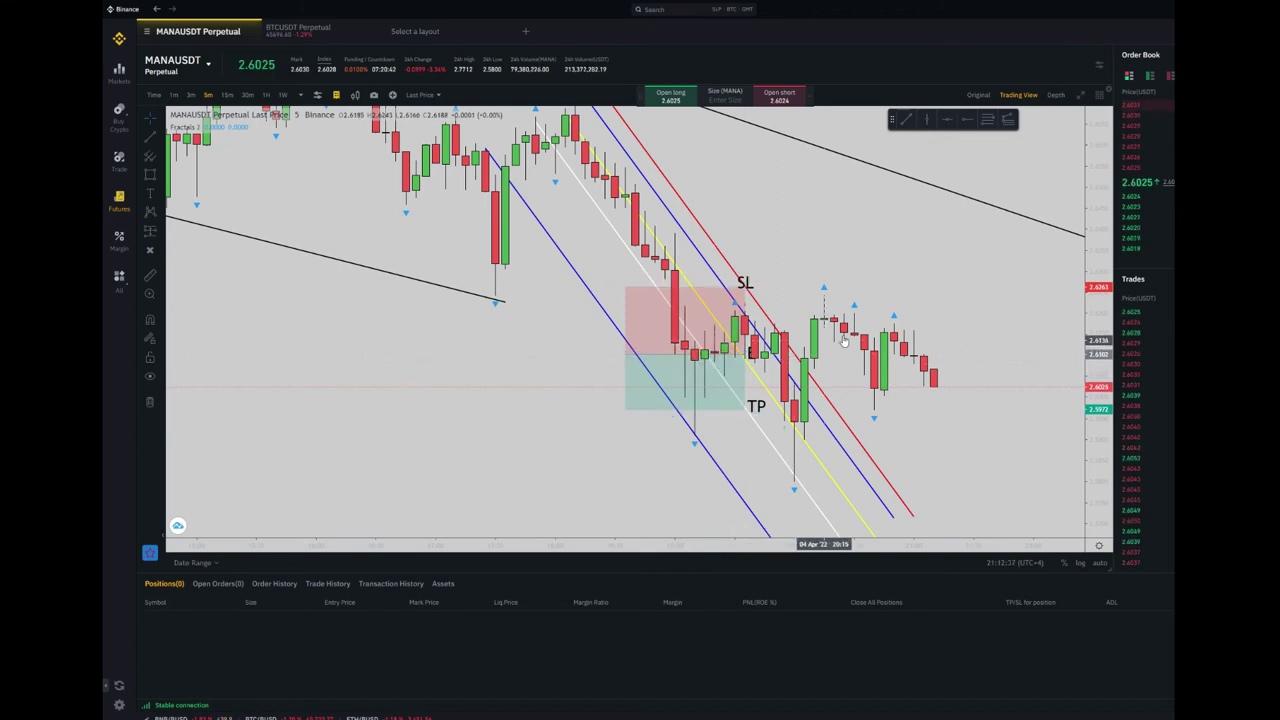
pyautogui.moveTo(843, 341); pyautogui.dragTo(799, 341)
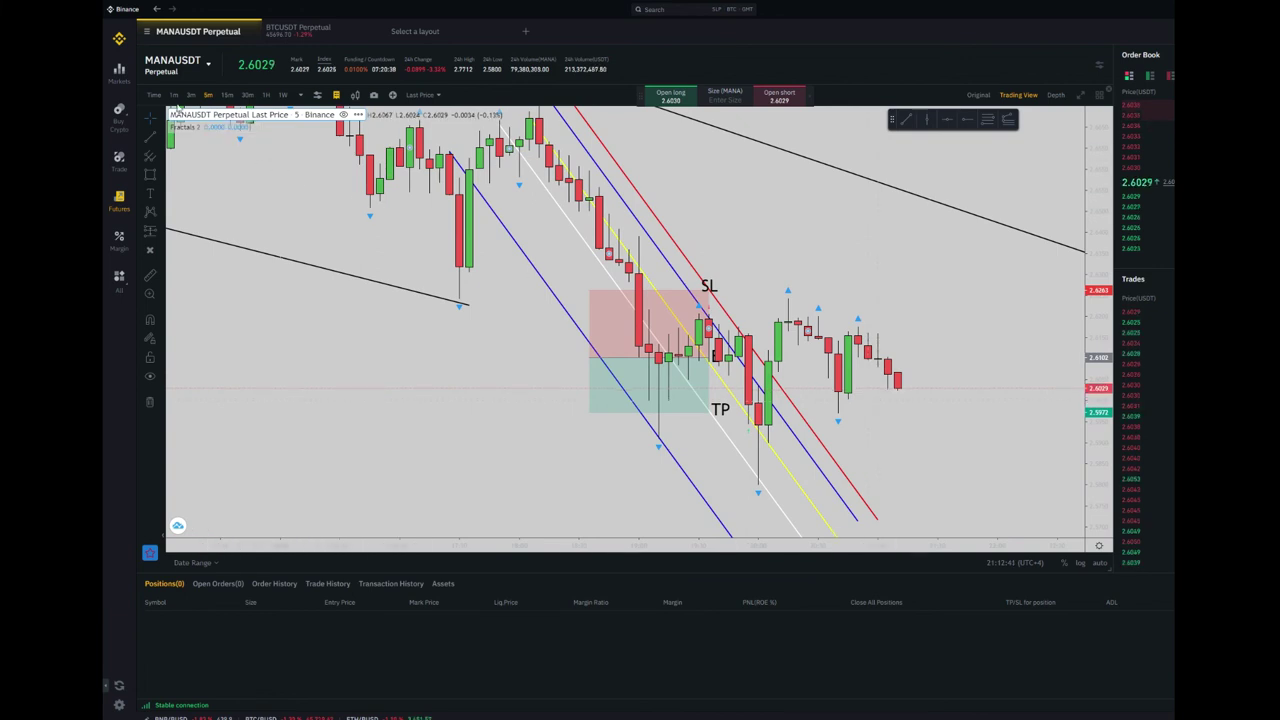
# Switch the chart to the 1m timeframe, keeping the SL and TP zones and the coloured channel in view.
pyautogui.click(174, 96)
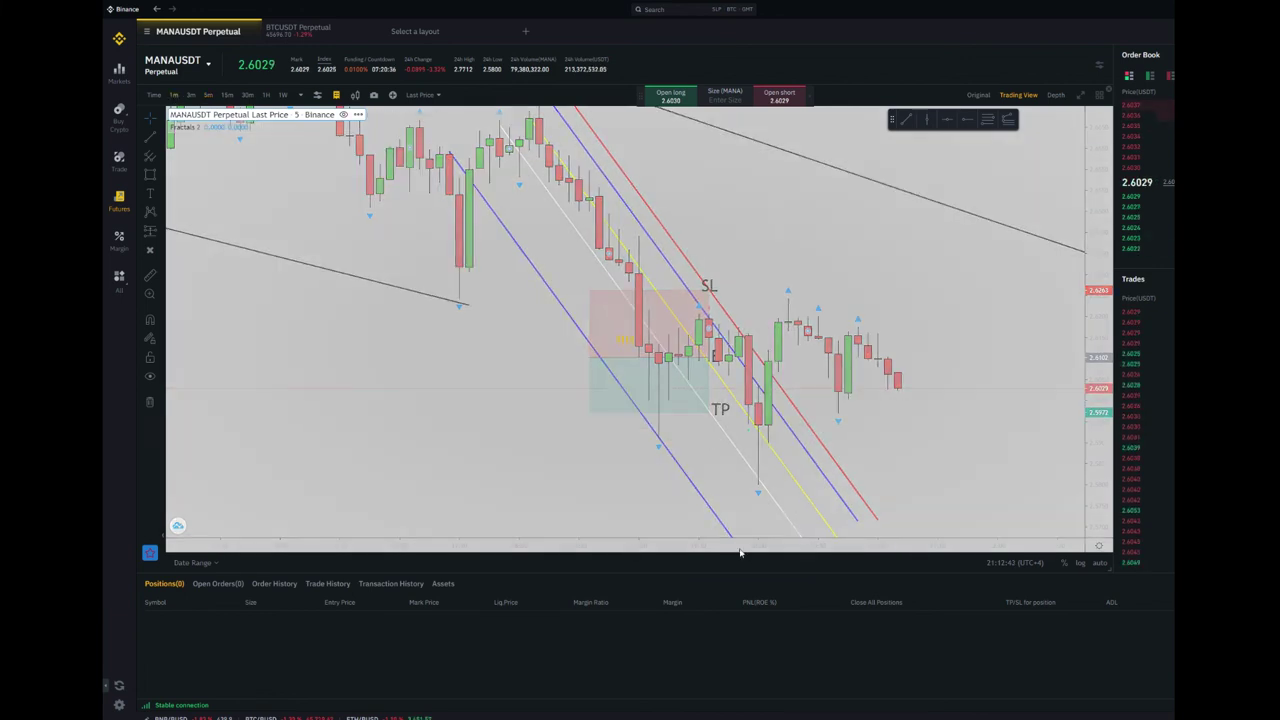
pyautogui.moveTo(717, 544); pyautogui.dragTo(941, 544)
pyautogui.moveTo(1104, 498); pyautogui.dragTo(1094, 470)
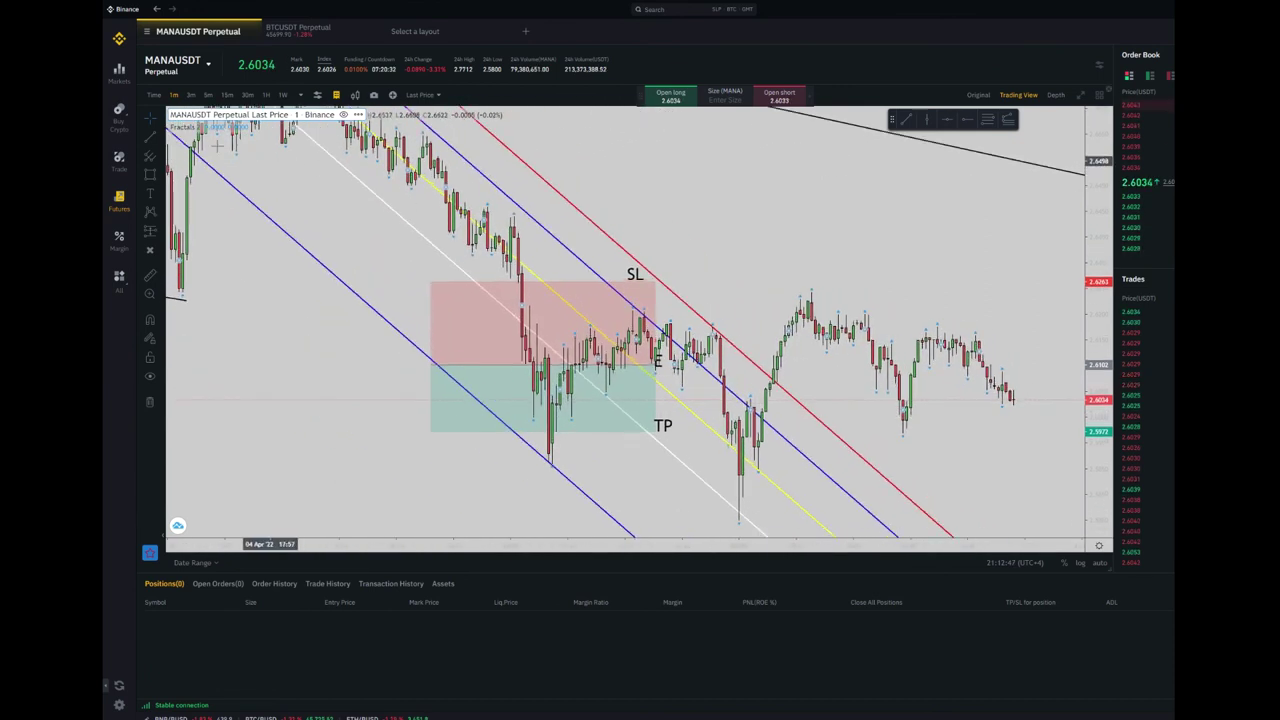
# Draw a dashed black trend line from the low on the lower blue channel line up to the swing high near the upper blue line.
pyautogui.click(152, 138)
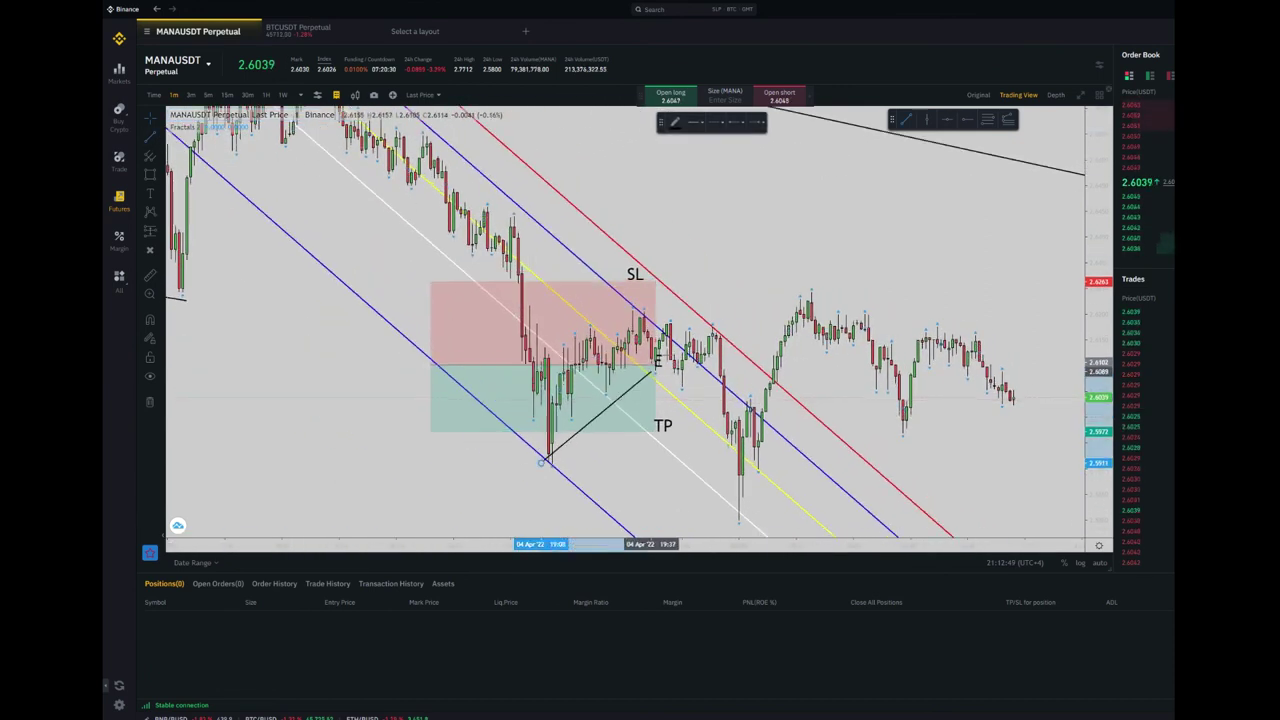
pyautogui.click(665, 326)
pyautogui.click(702, 129)
pyautogui.click(698, 142)
pyautogui.click(716, 123)
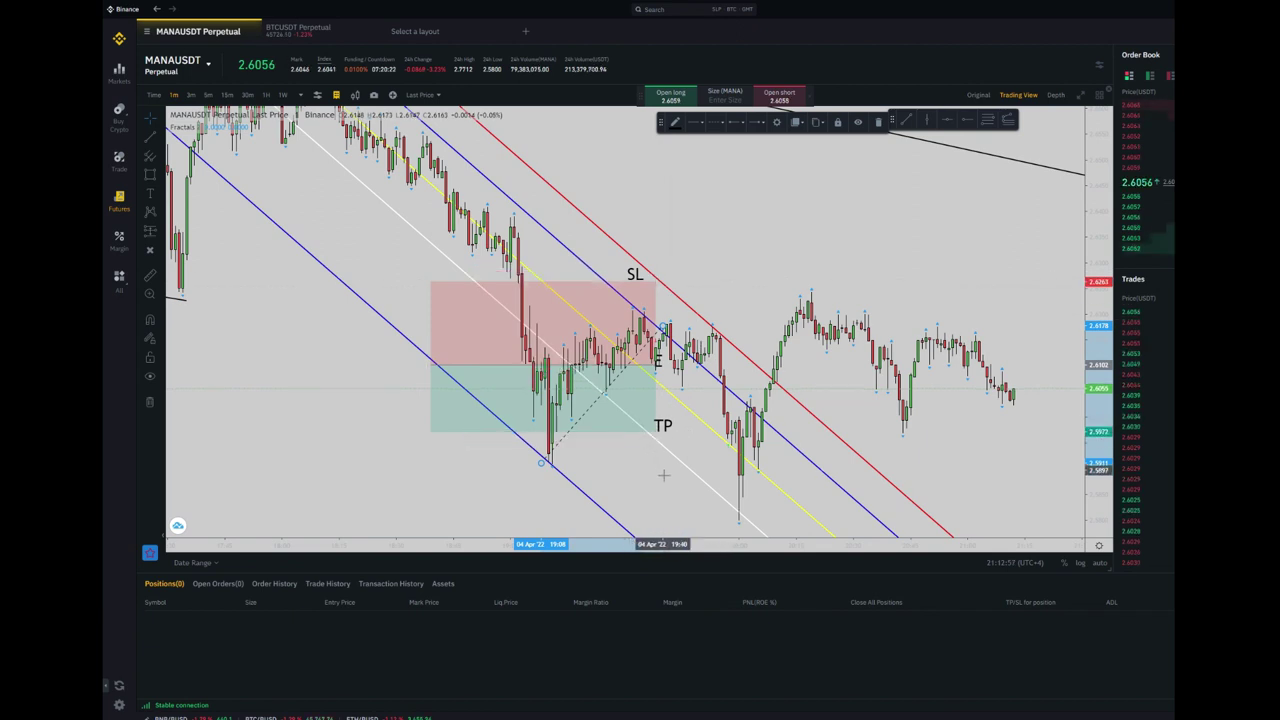
pyautogui.moveTo(661, 487); pyautogui.dragTo(656, 475)
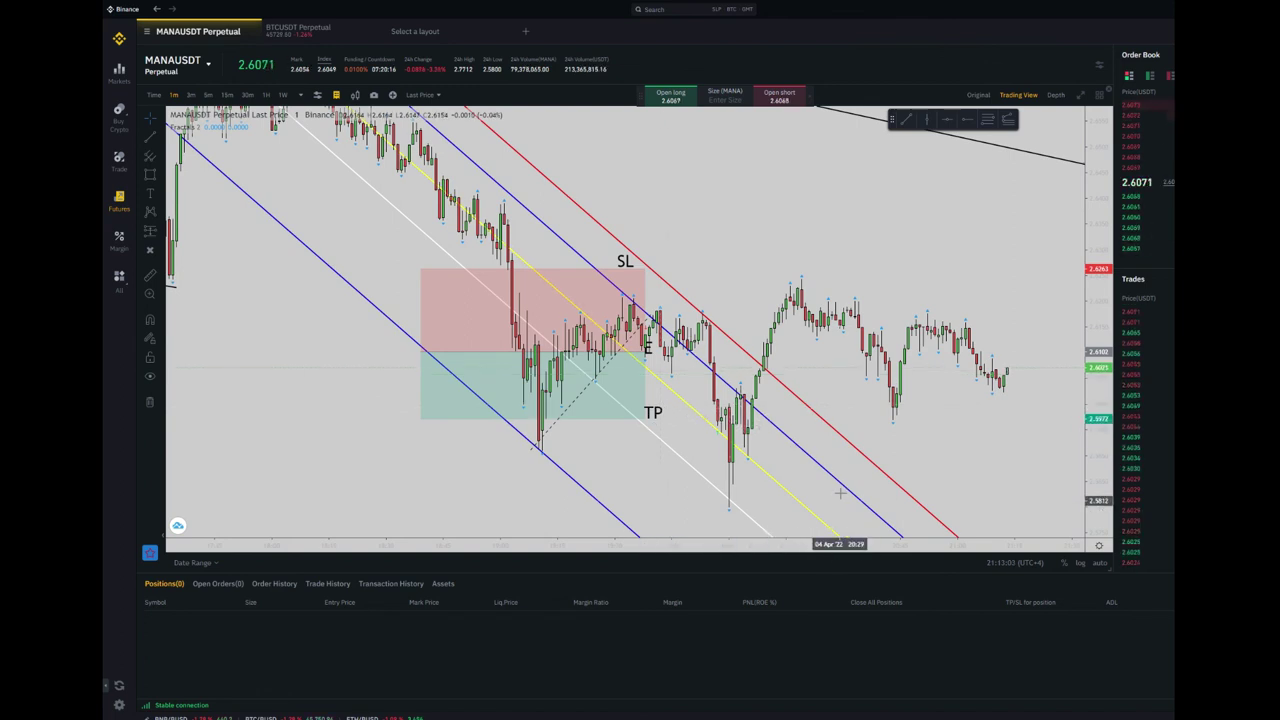
pyautogui.moveTo(837, 500); pyautogui.dragTo(766, 443)
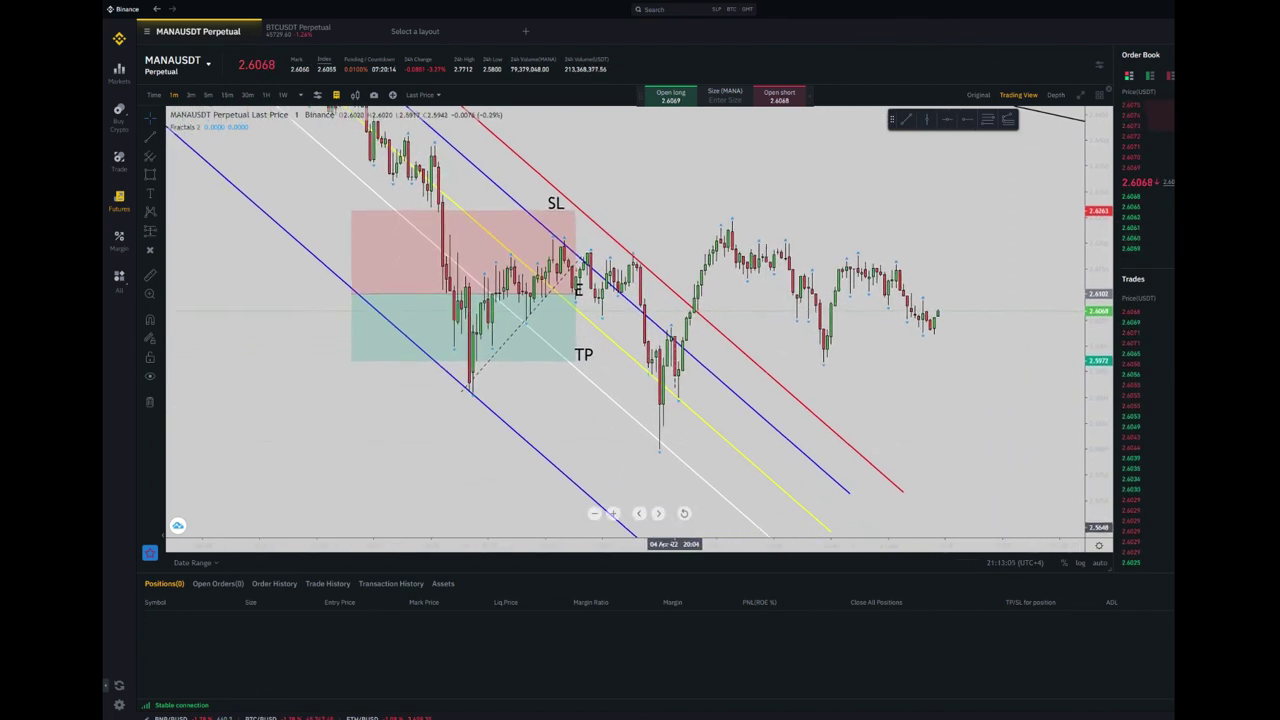